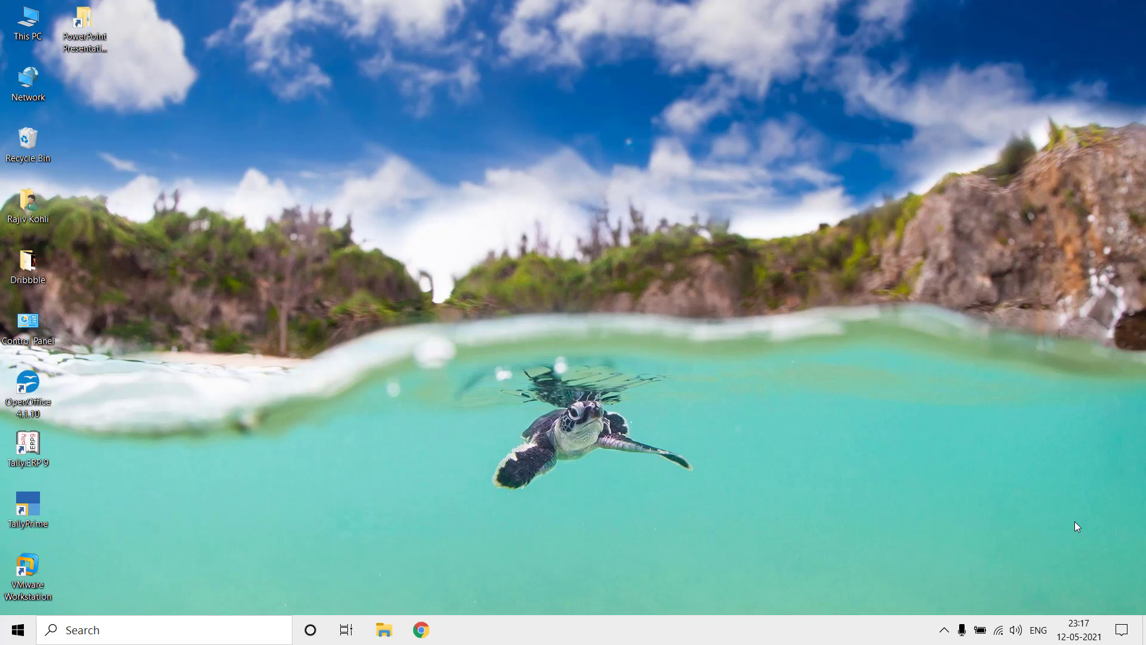
In Control Panel's Region additional settings, change the Measurement system from Metric to U.S.
double_click(31, 336)
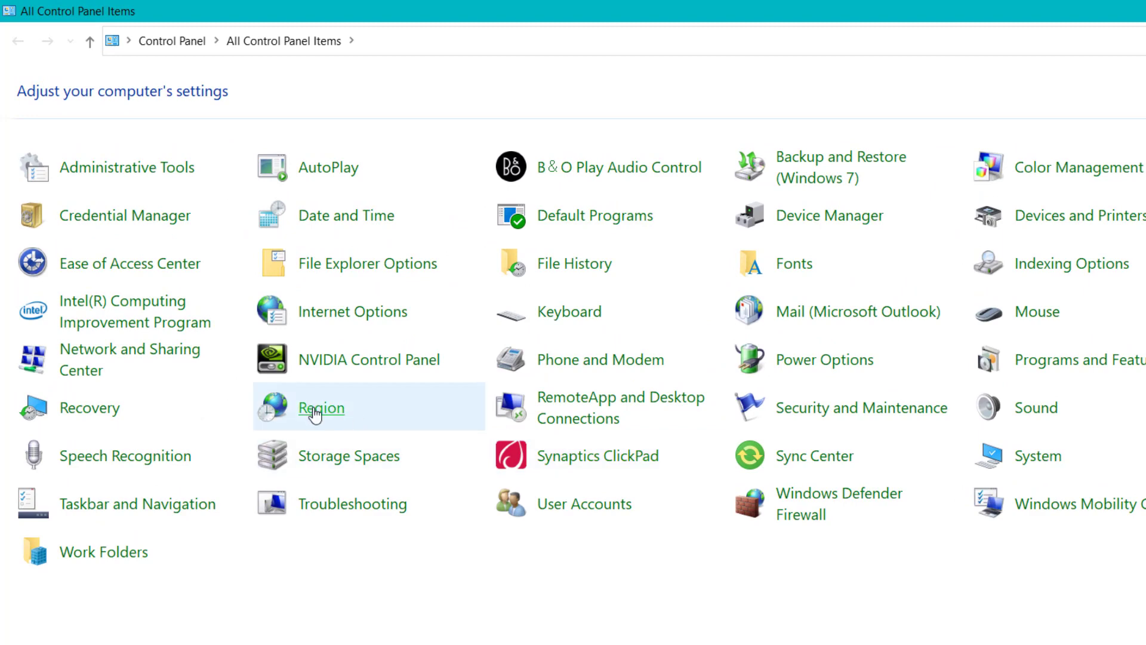
click(315, 412)
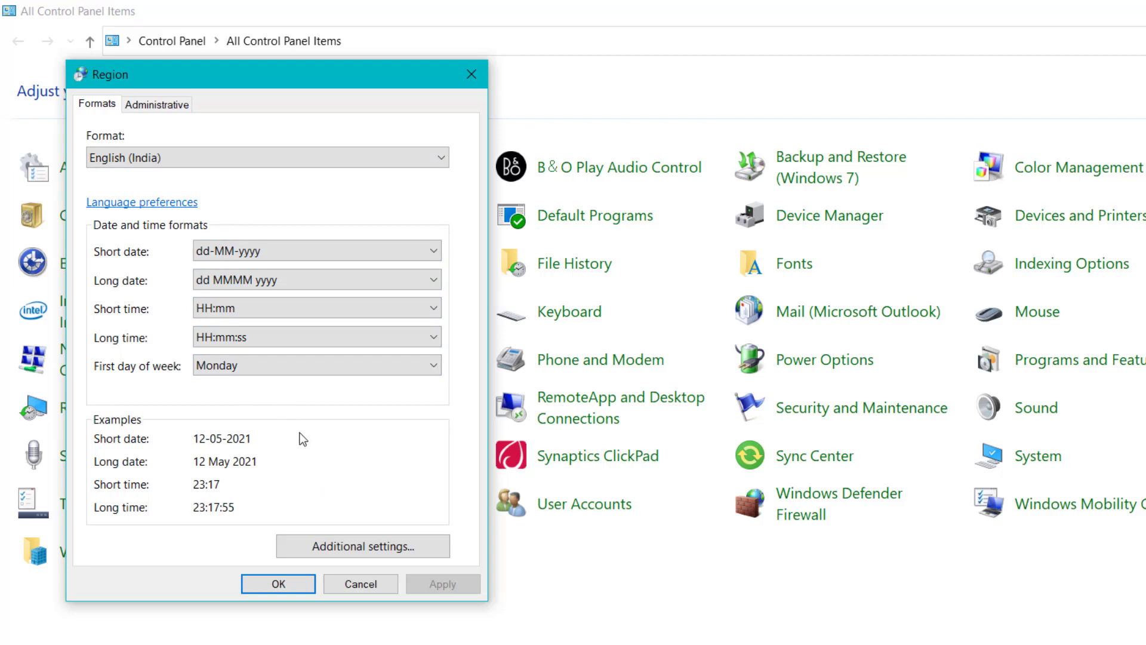
click(375, 543)
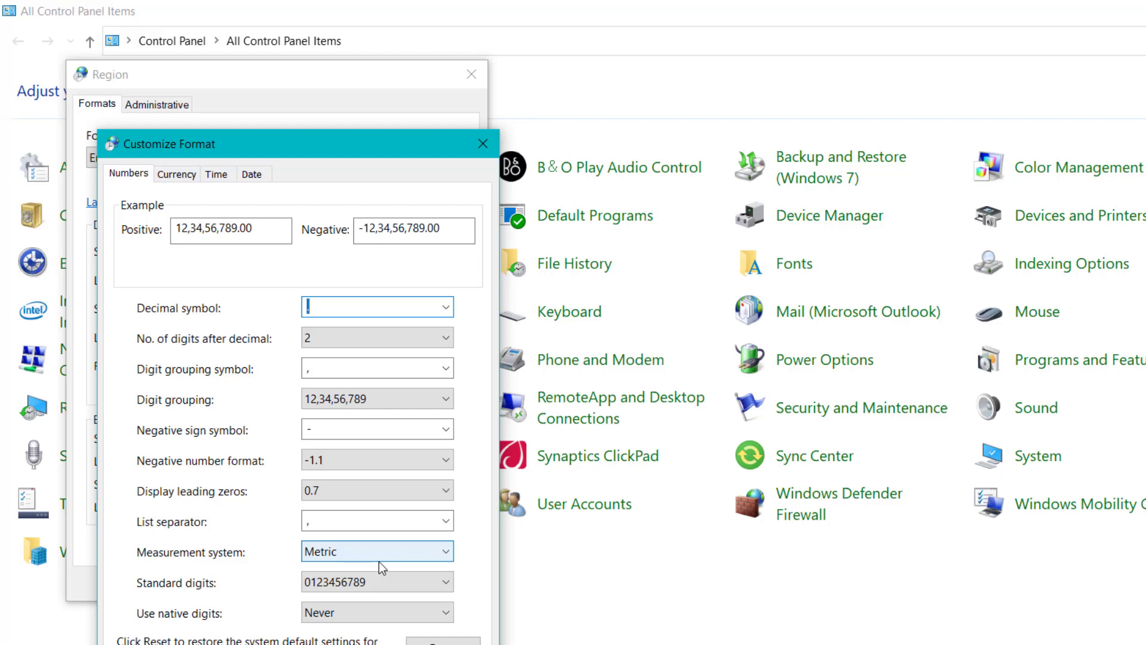
click(378, 560)
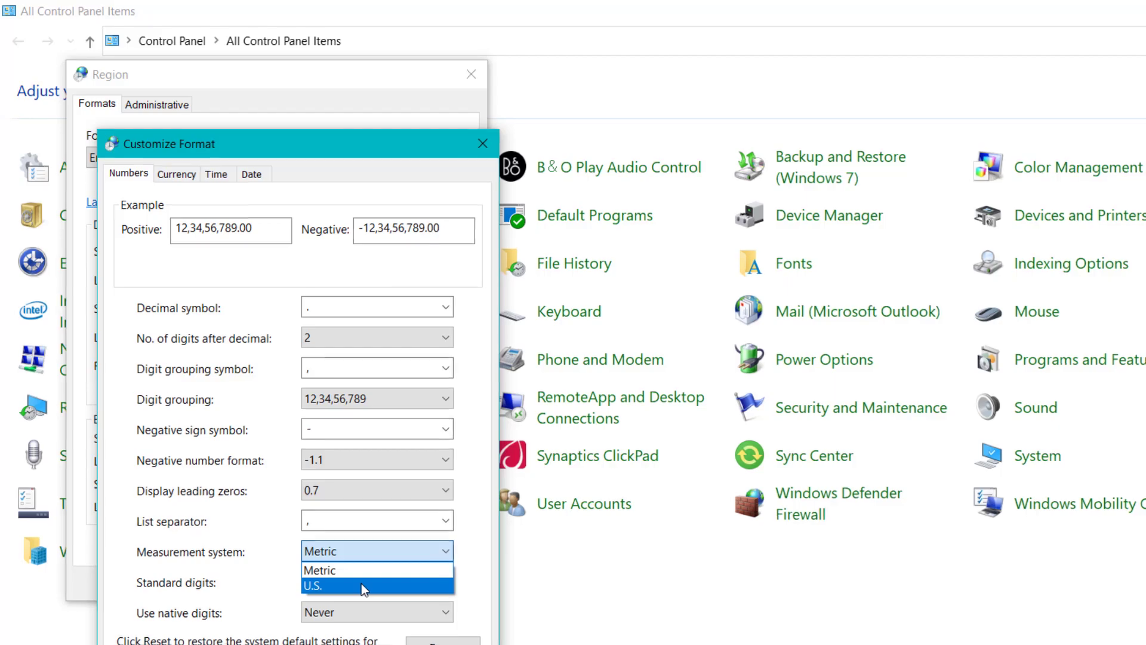
click(359, 571)
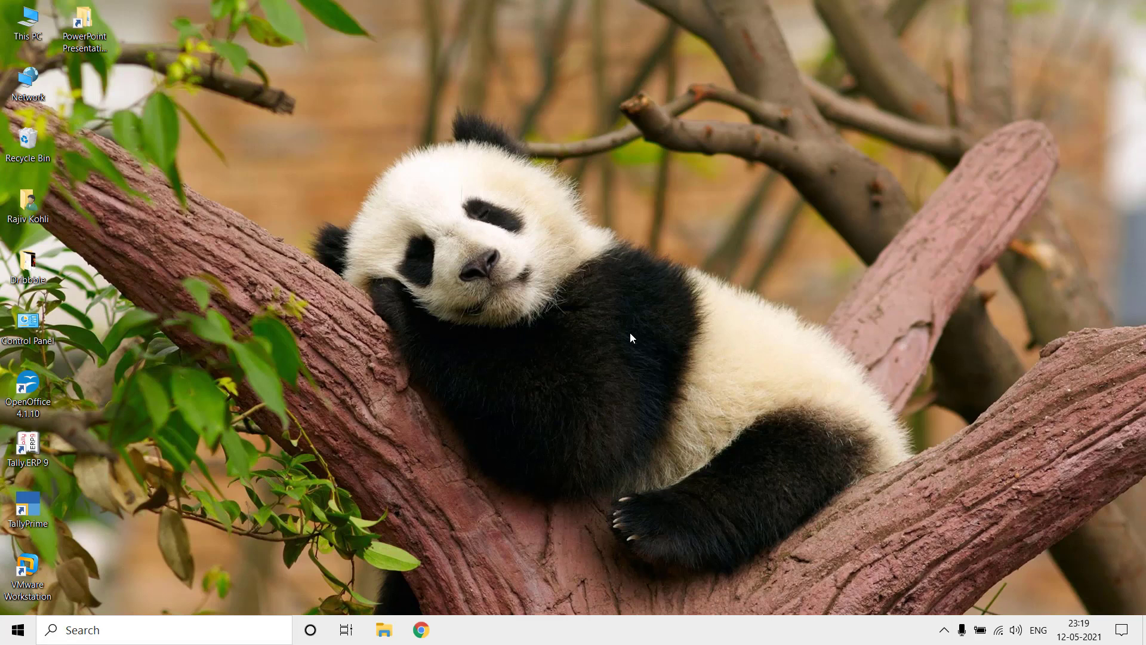
Bring up the Windows Start menu with its Word, PowerPoint and Excel tiles.
key(super)
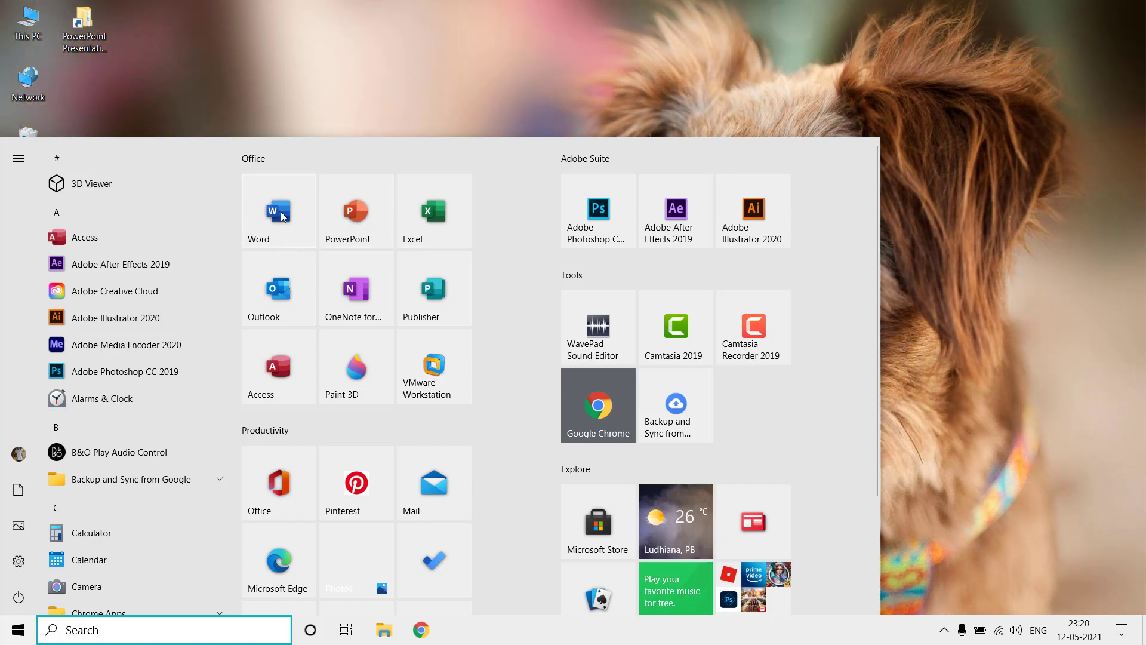
Start a blank Word document and set the paragraph's left indent to 1" on the Layout tab.
click(281, 214)
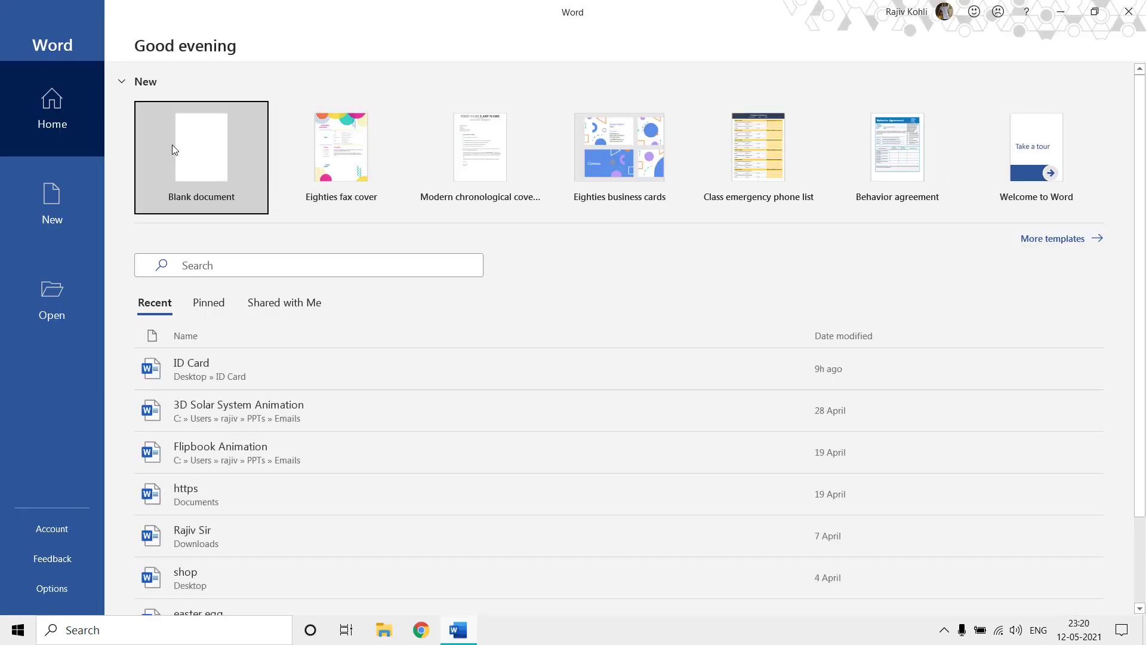
click(174, 150)
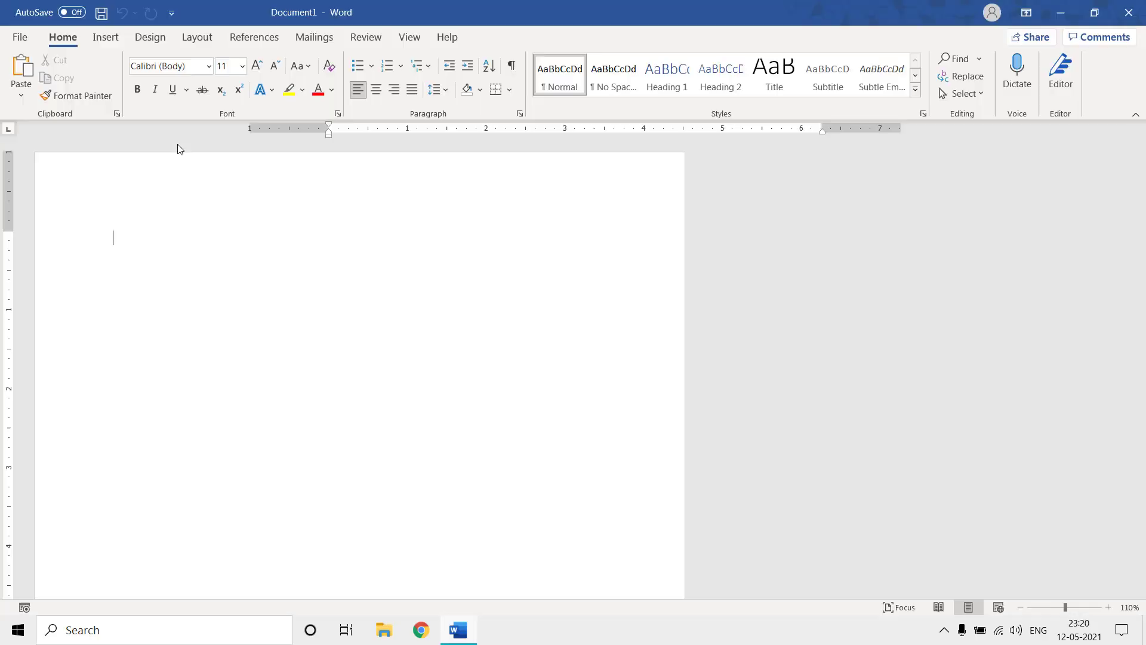
click(190, 39)
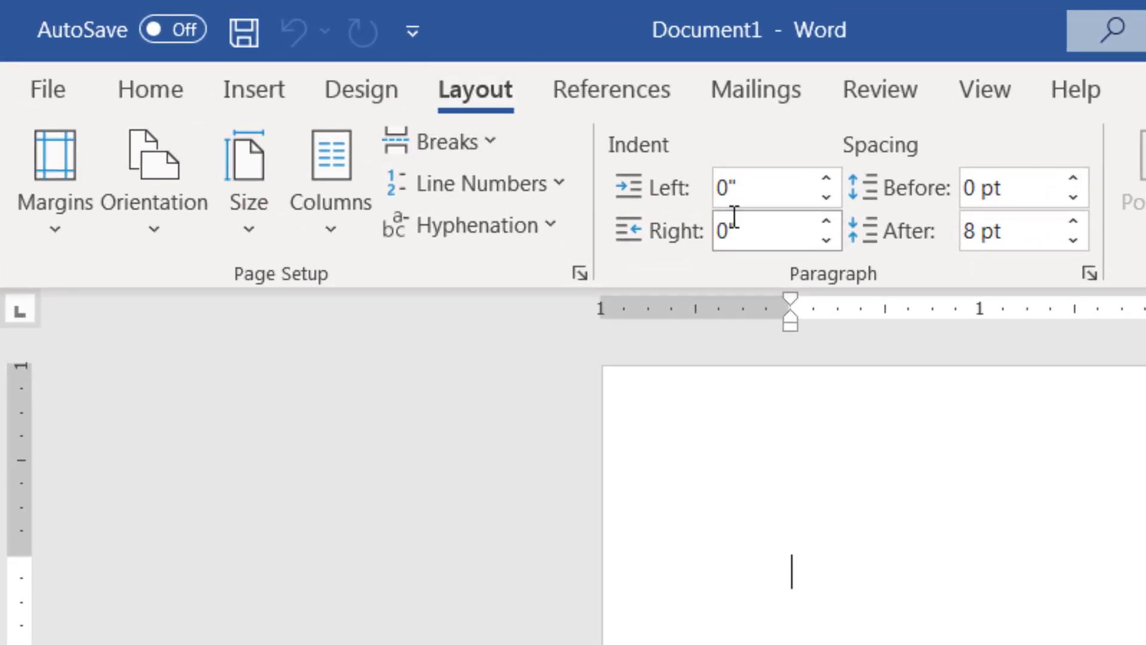
click(767, 197)
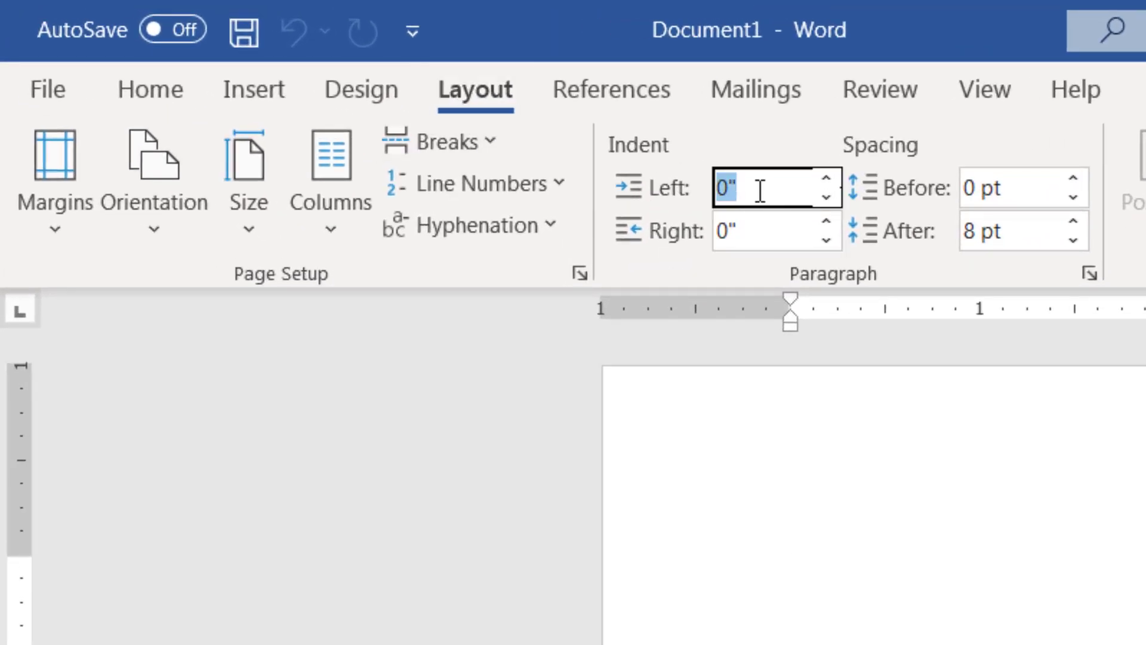
click(760, 191)
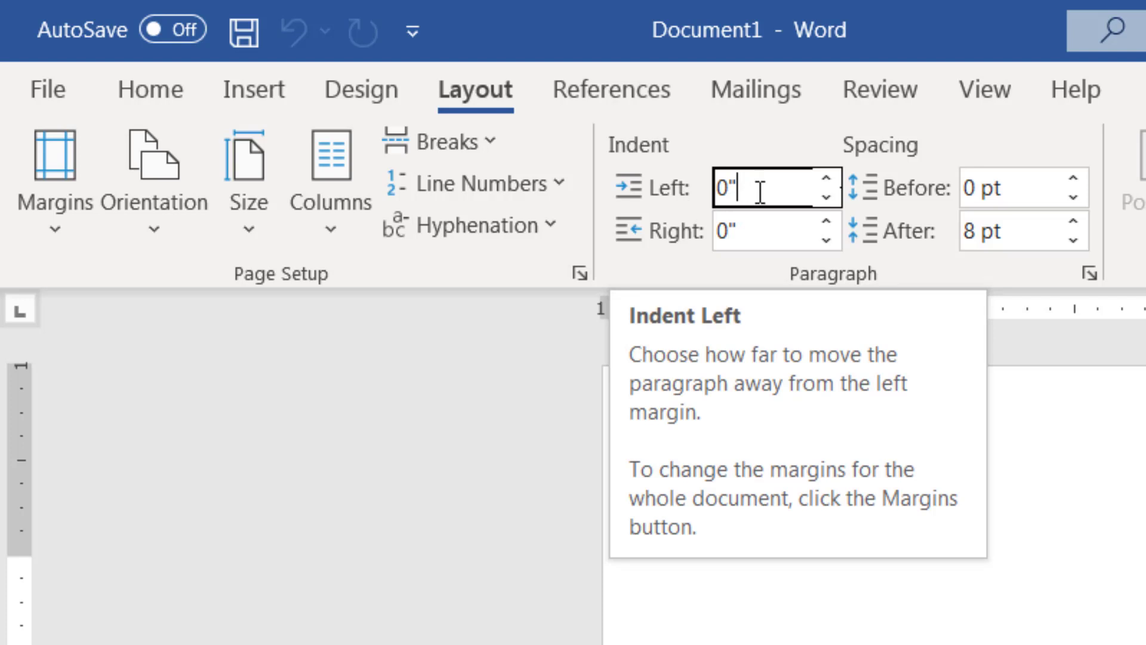
double_click(757, 190)
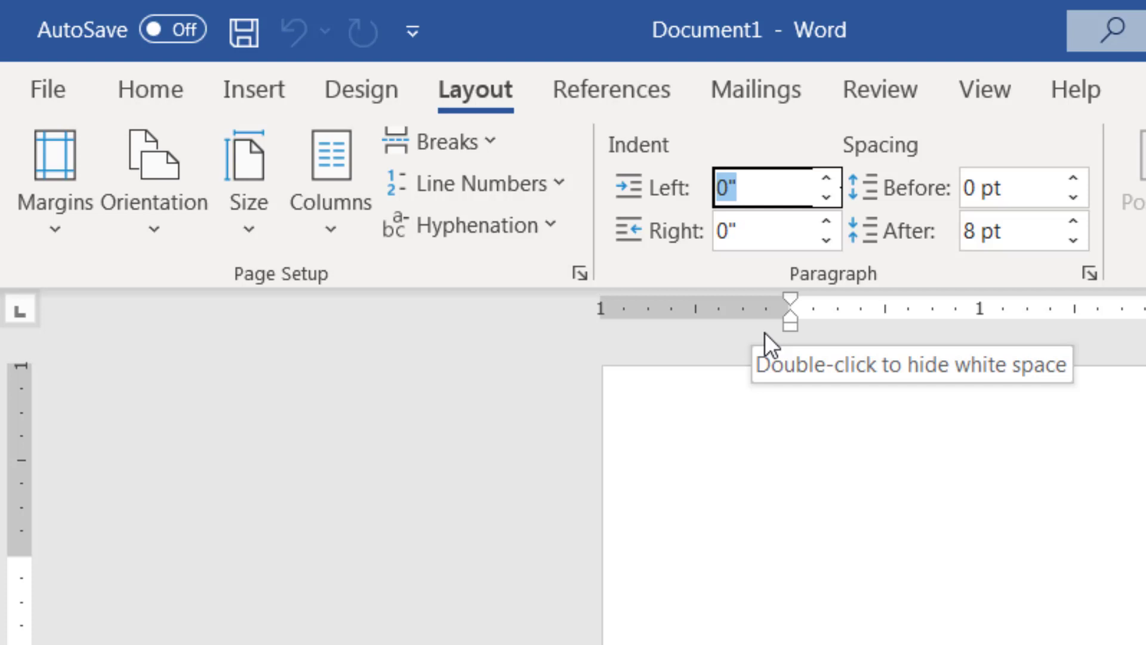
text(1)
key(Return)
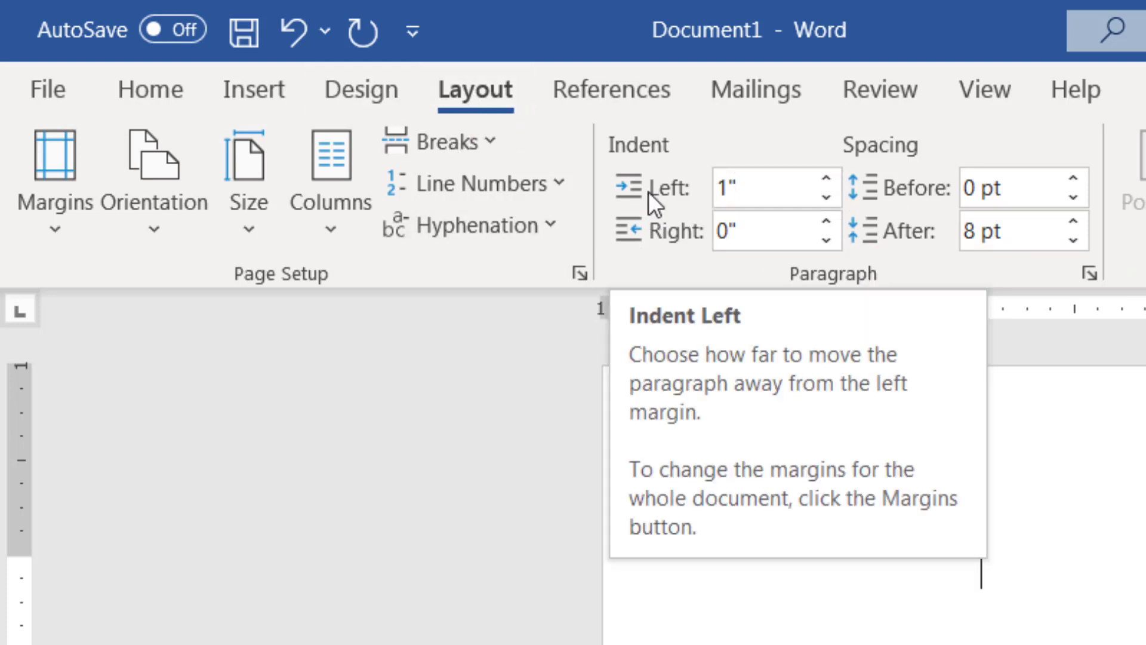
Draw a rectangle shape near the top of the page, about 2.05" by 2.91".
click(266, 88)
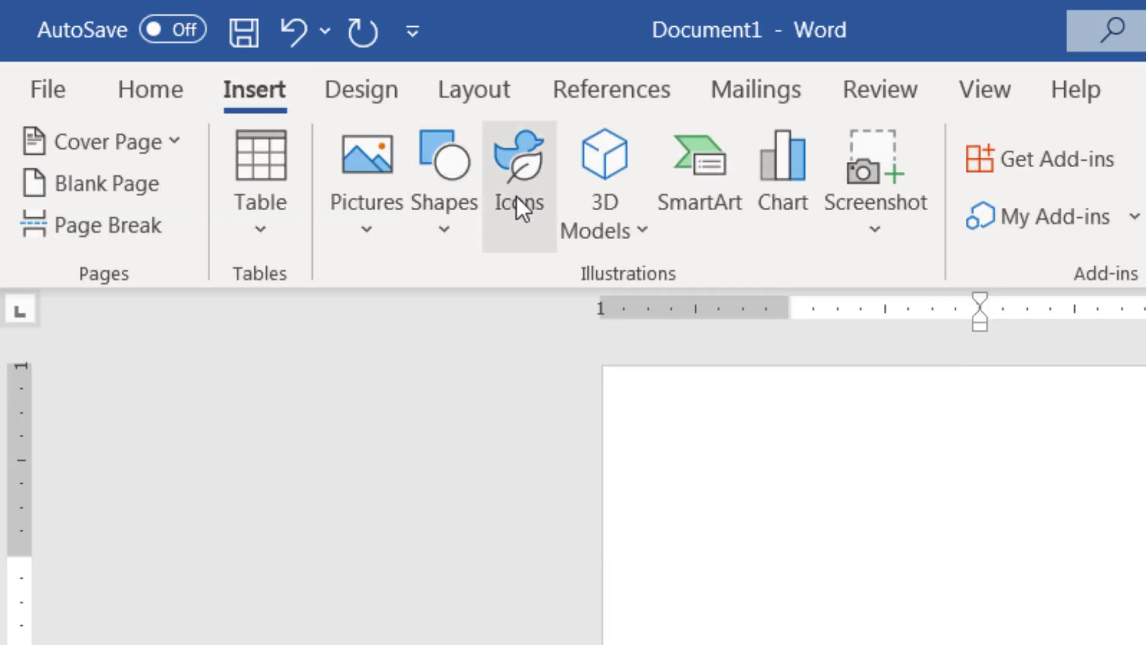
click(444, 224)
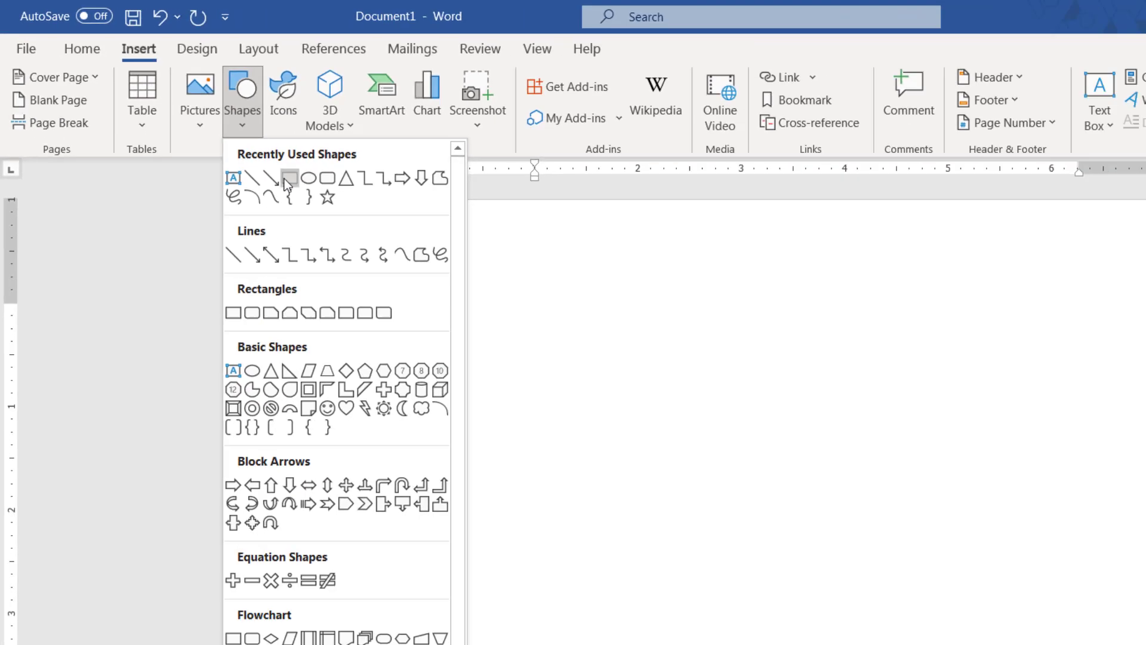
click(506, 311)
drag(398, 238, 628, 400)
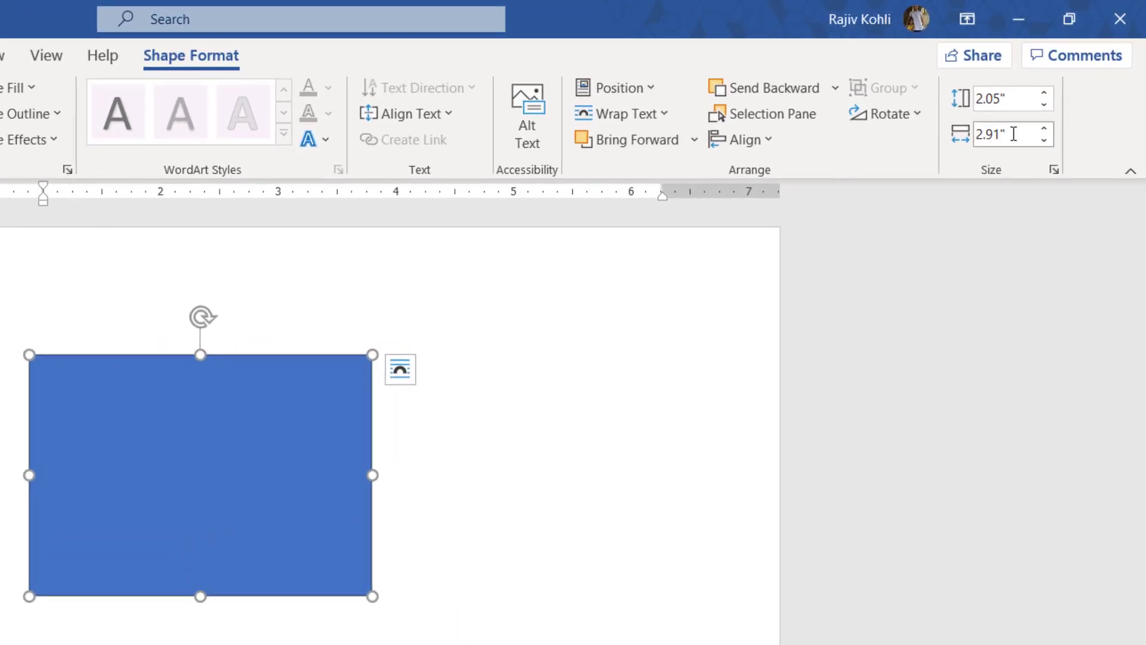
Review the rectangle's size and position in inches in the Layout dialog, then close it.
click(1013, 134)
click(1053, 170)
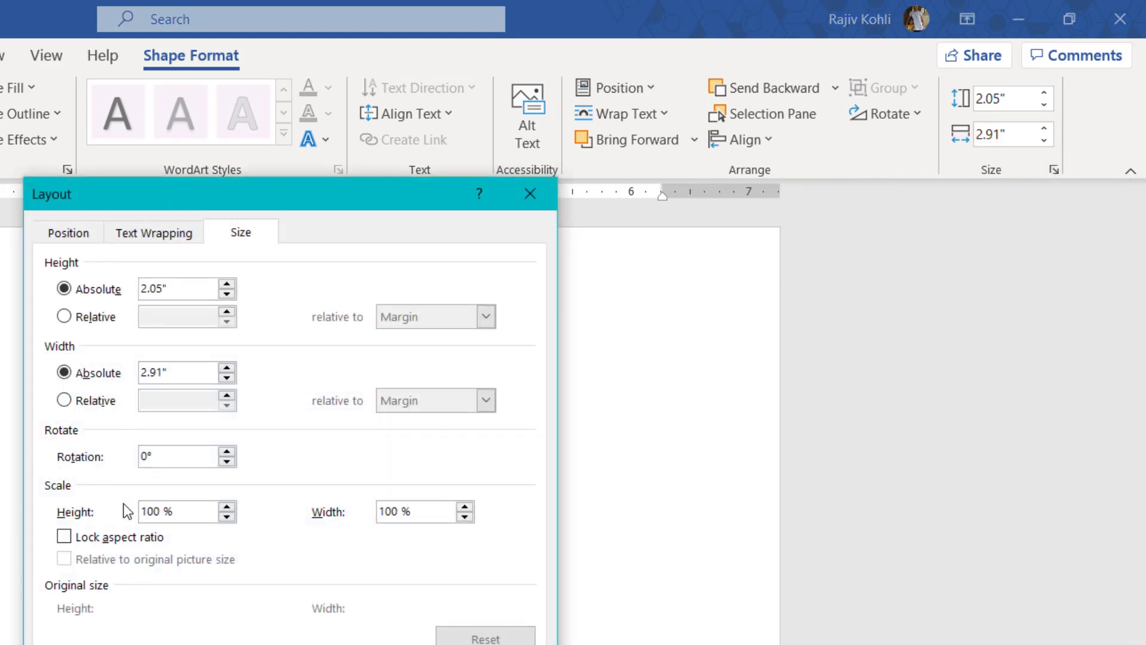
key(ctrl+Tab)
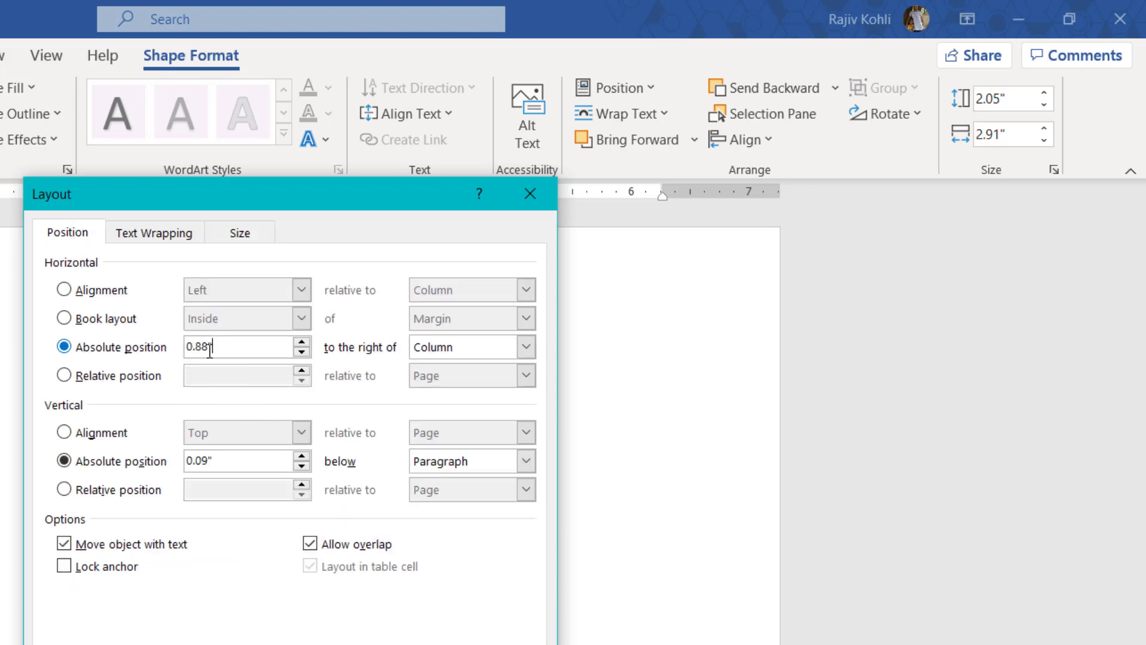
click(229, 353)
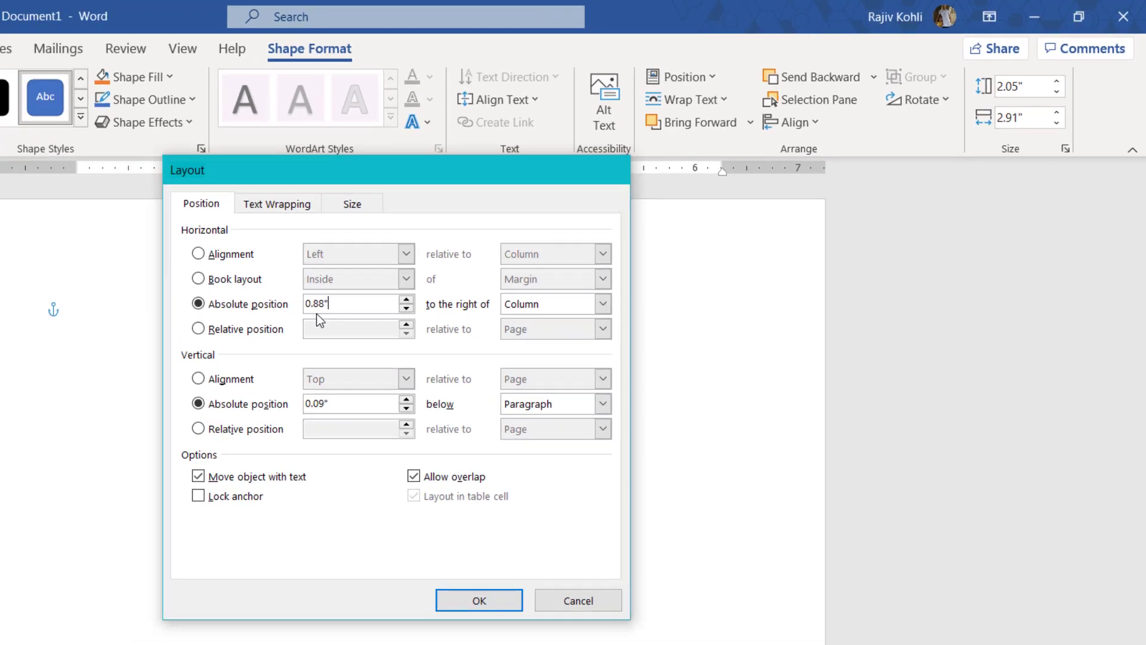
key(Return)
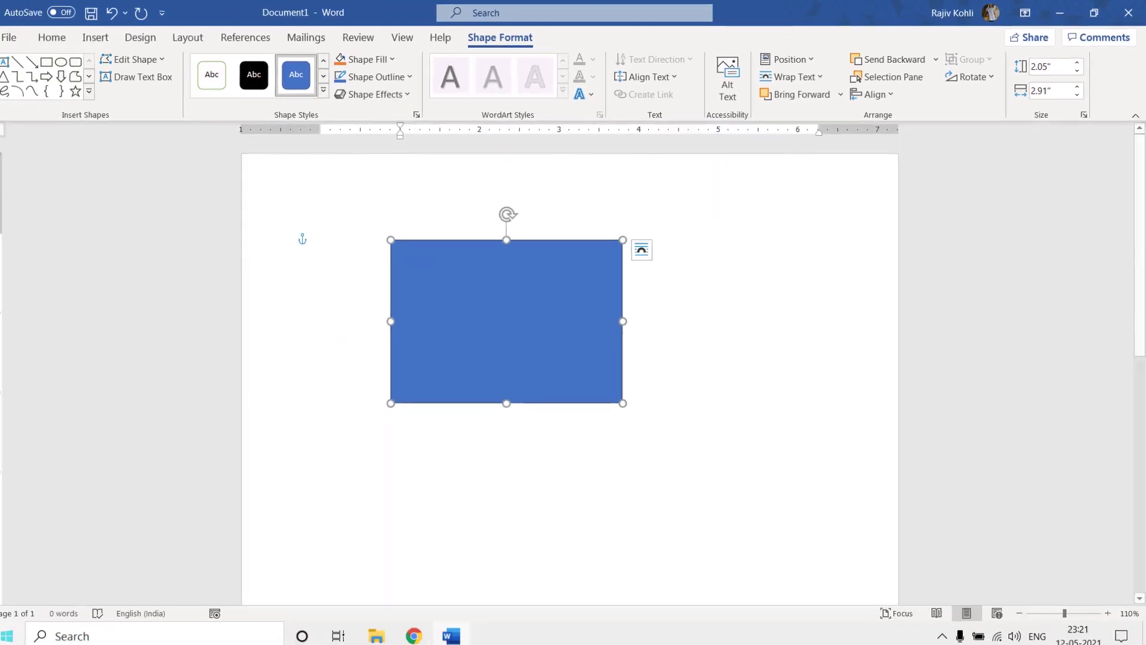
Start a blank Excel workbook and insert the red-leaves photo from this device.
click(13, 629)
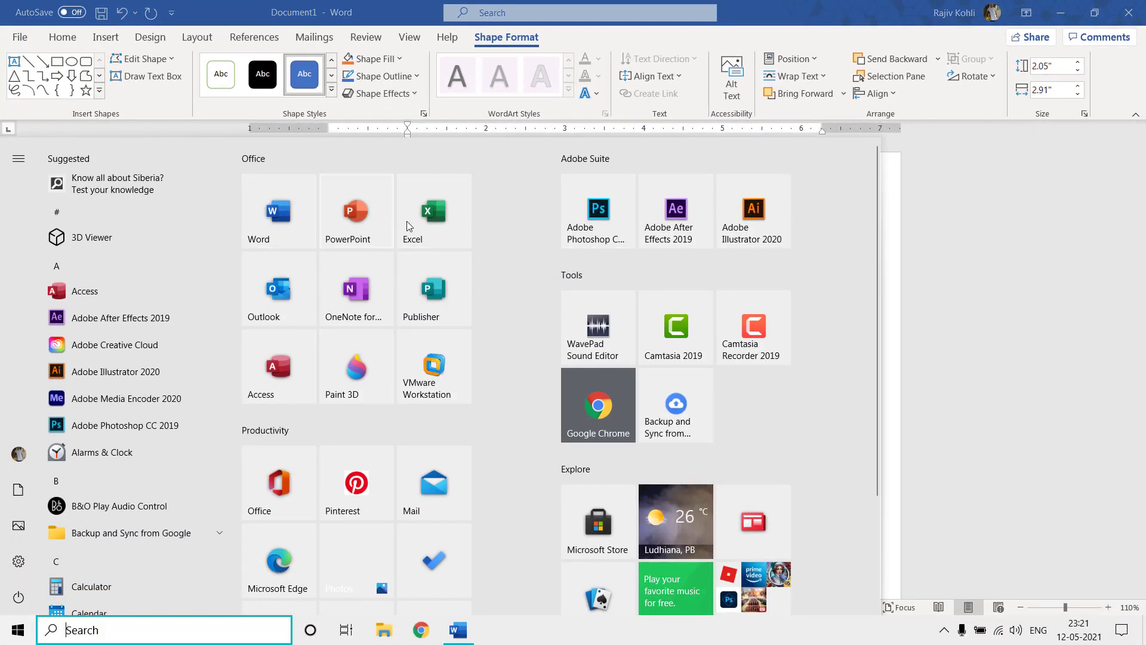
click(425, 219)
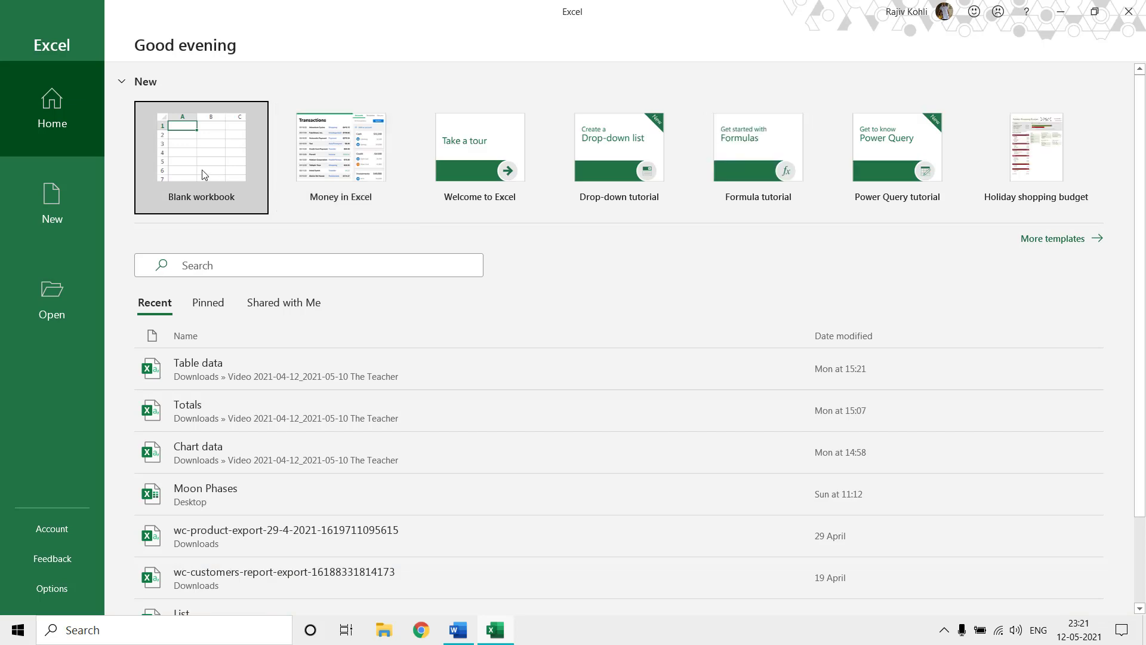
click(200, 167)
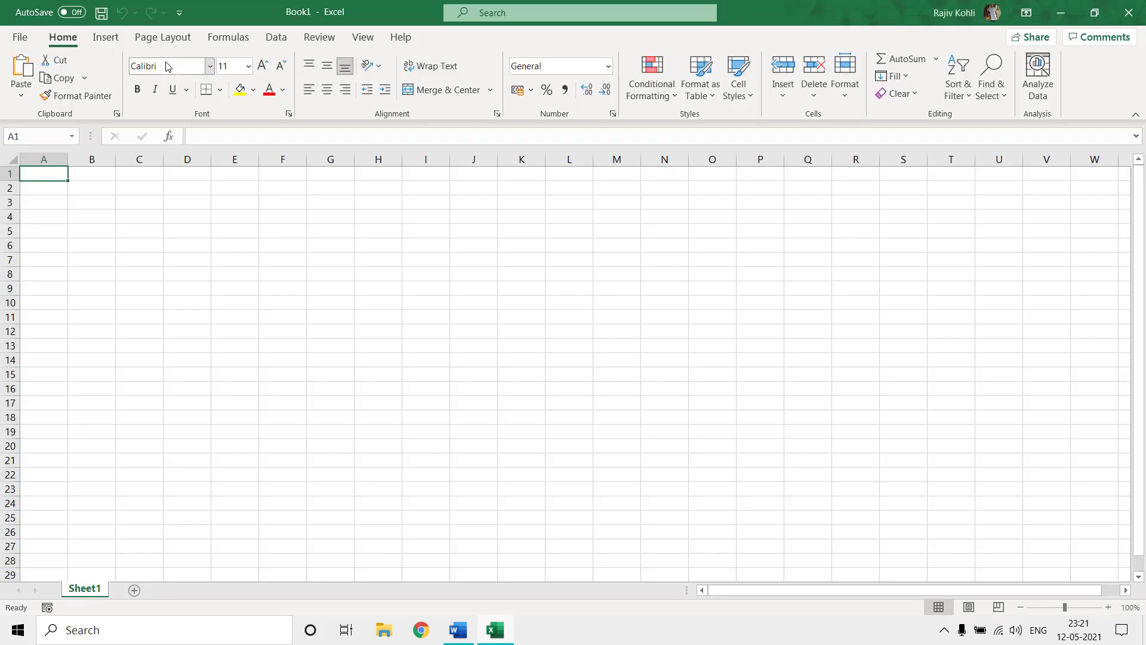
click(106, 38)
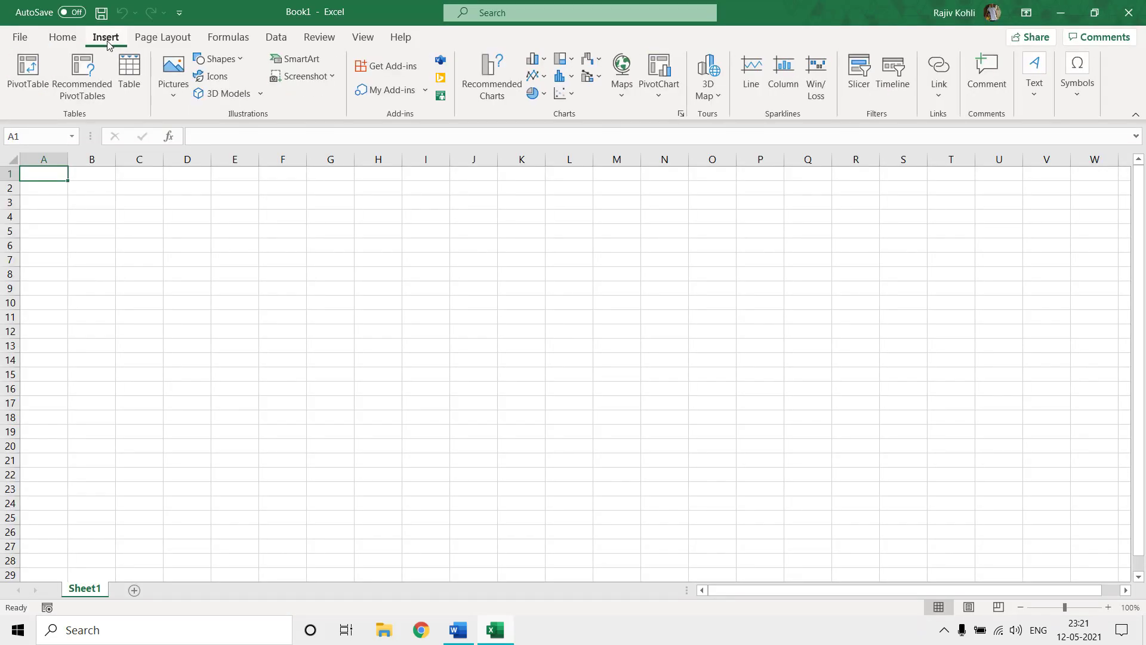
click(173, 77)
click(194, 139)
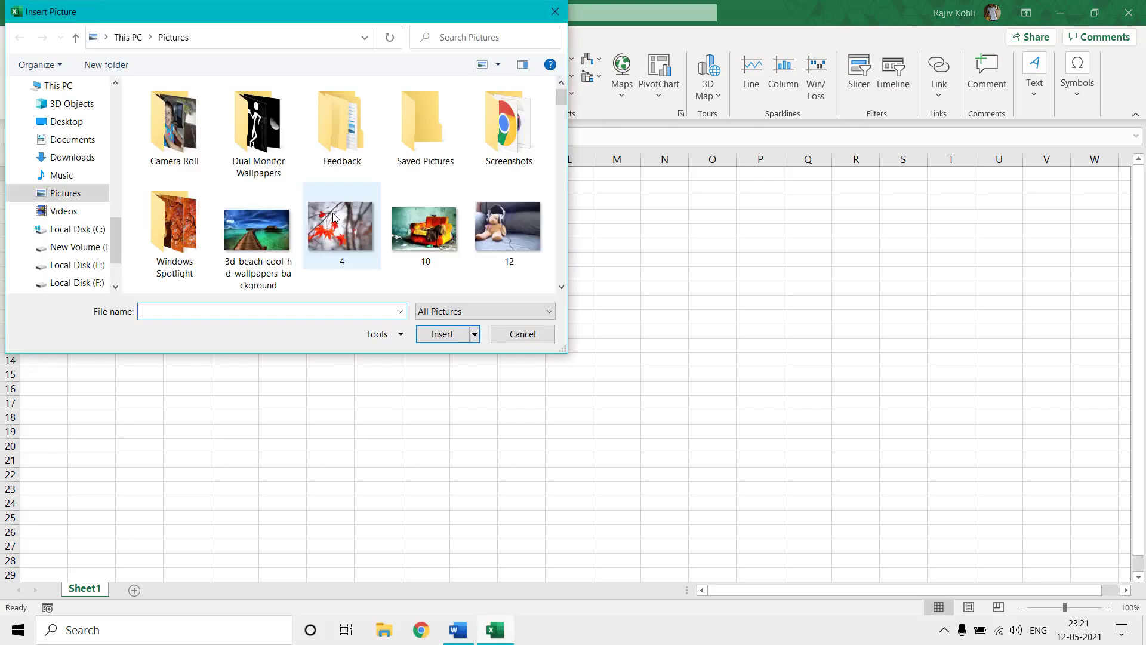
double_click(343, 231)
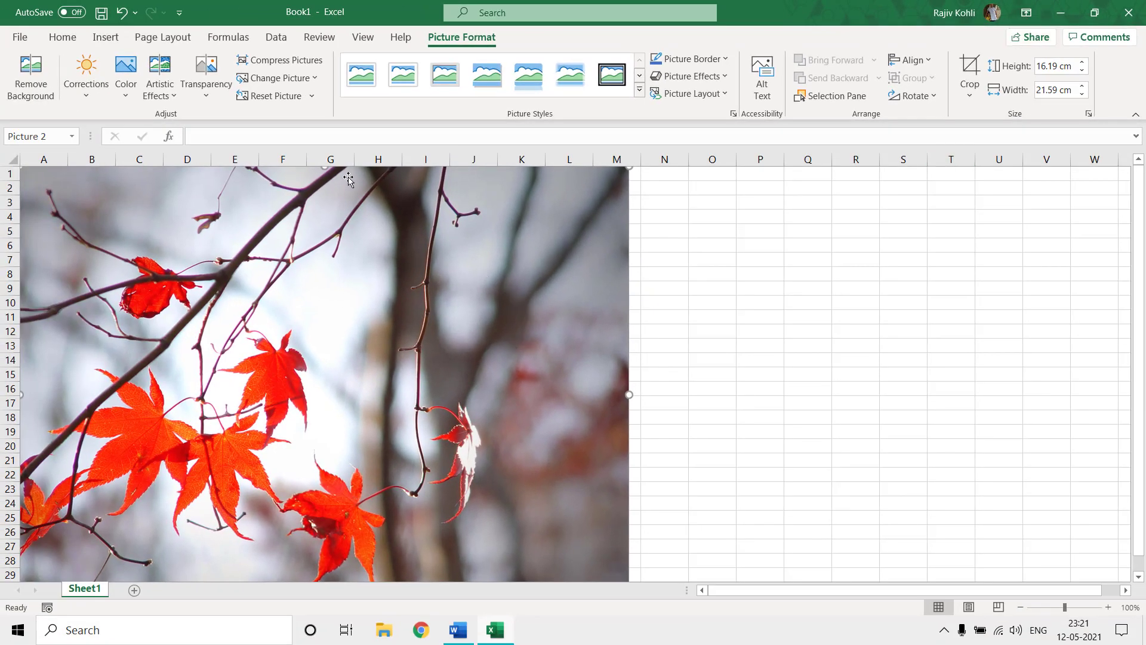
Check the Page Layout paper-size list, which shows sizes in centimetres.
click(162, 37)
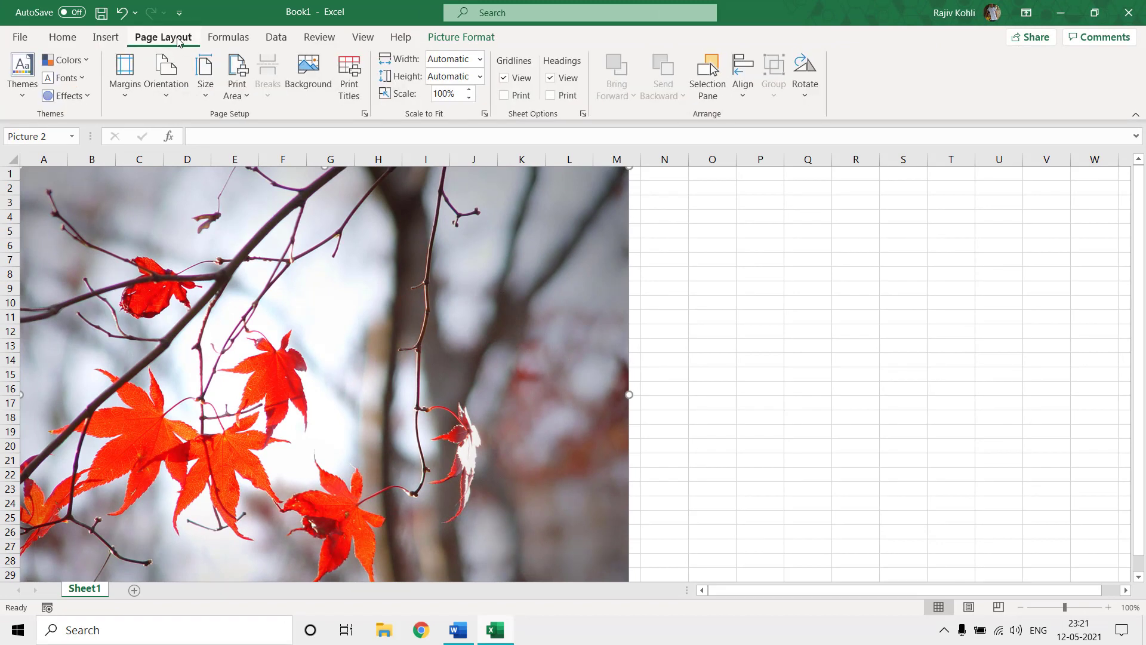
click(205, 88)
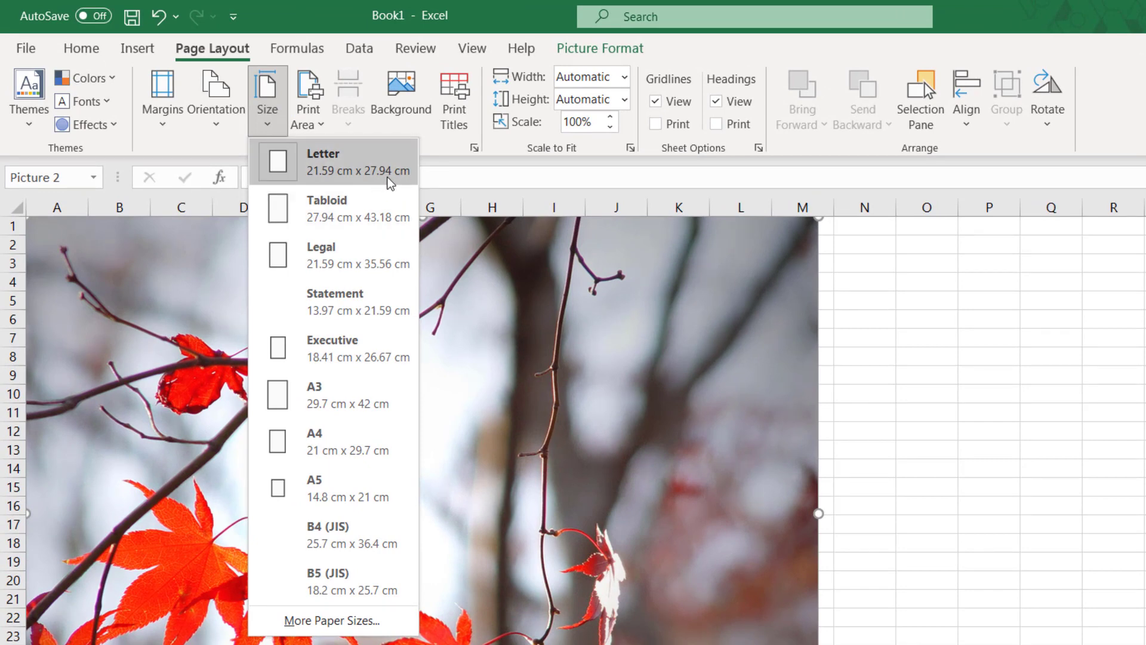
click(391, 179)
Launch PowerPoint and draw a 5.32 cm by 9.72 cm rectangle on the title slide.
key(super)
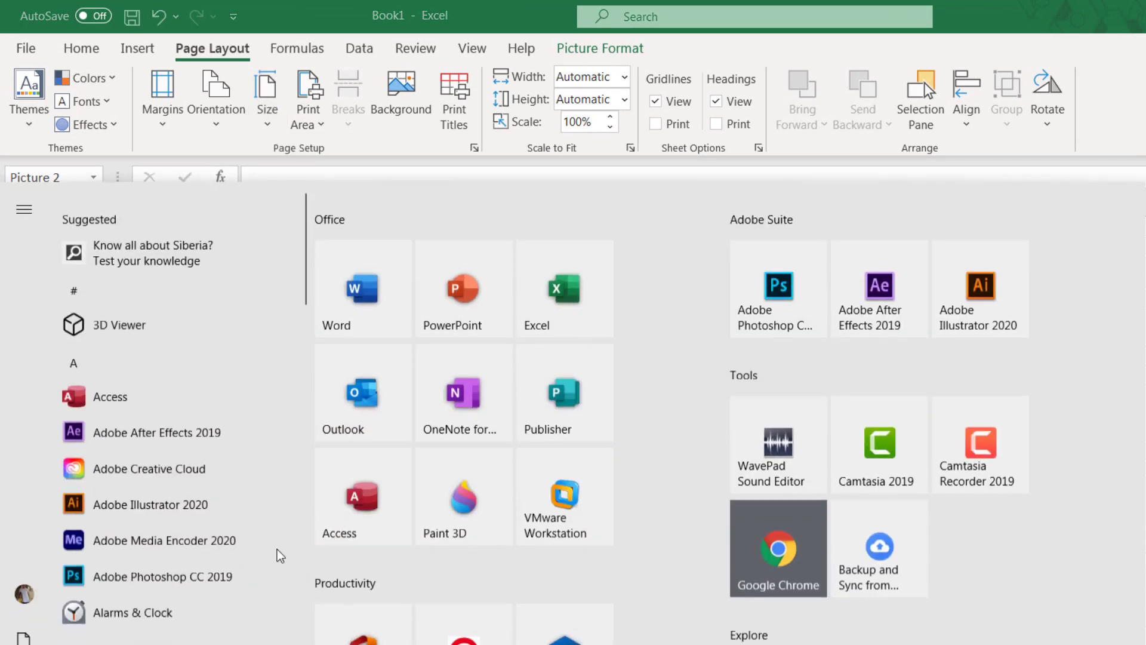
click(451, 281)
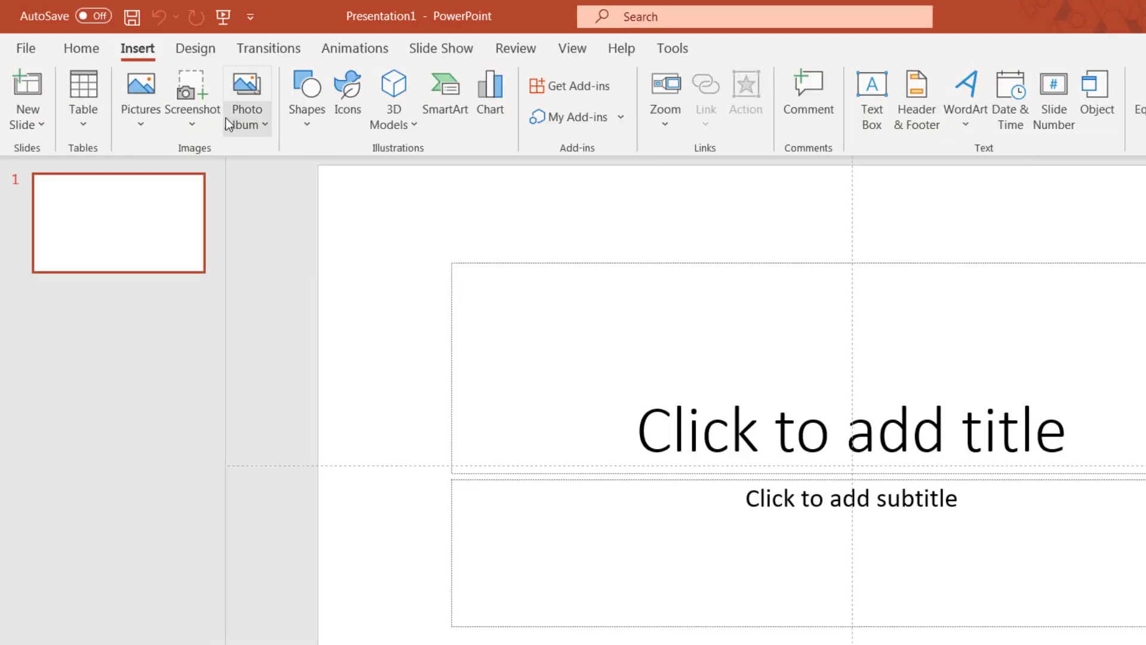
click(307, 113)
click(354, 177)
drag(592, 313, 899, 481)
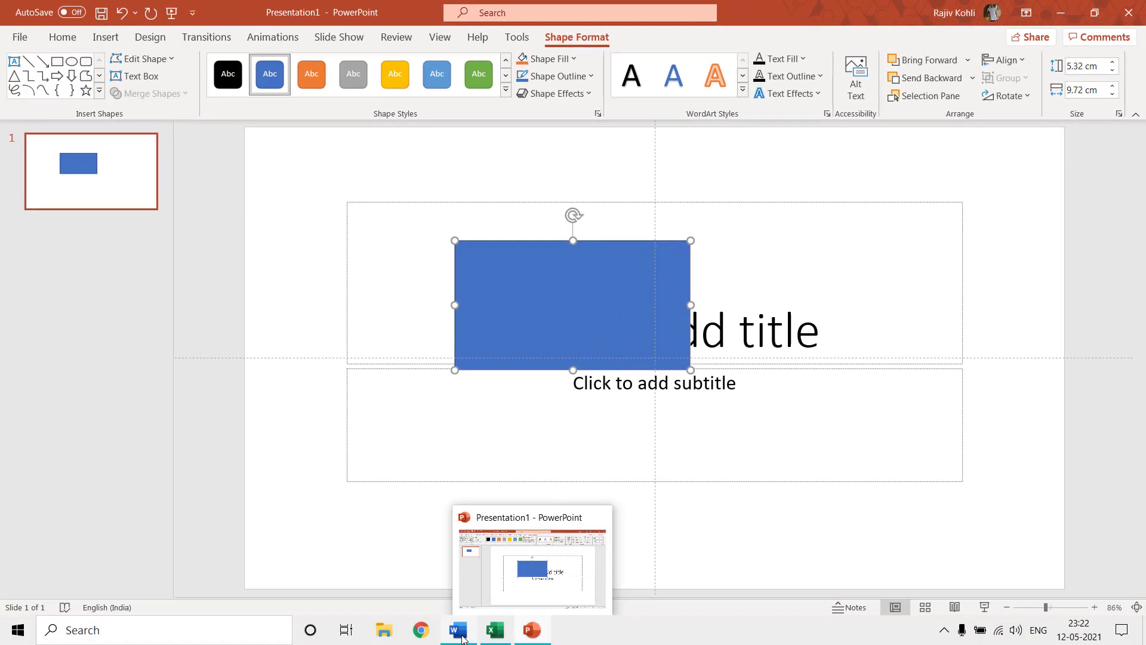
click(460, 629)
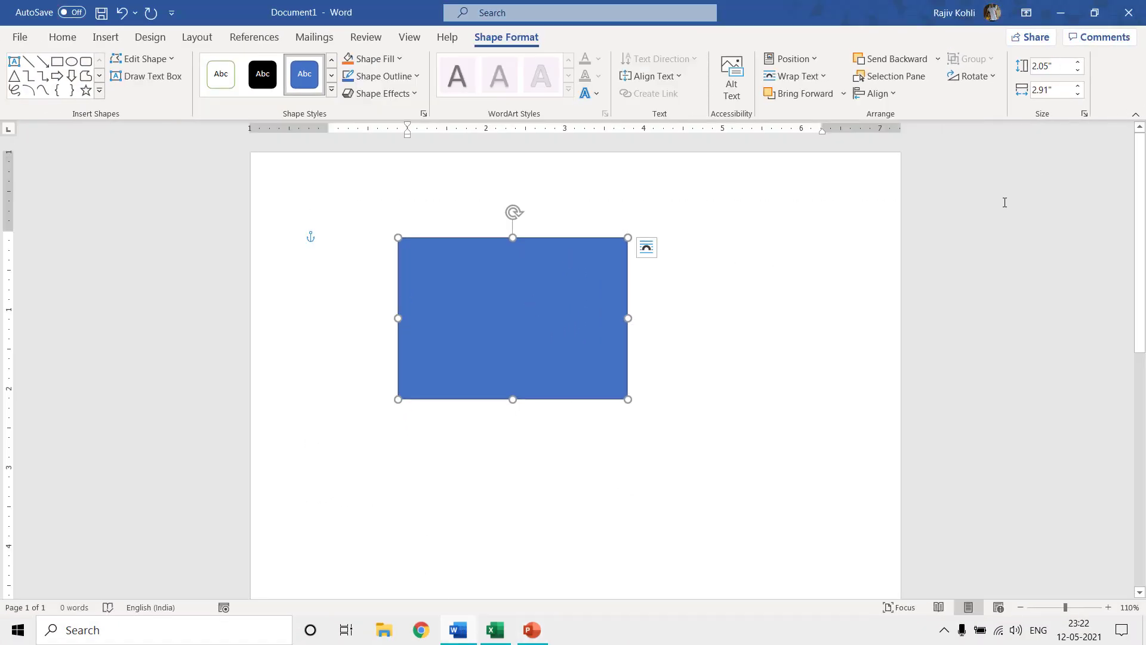
click(20, 37)
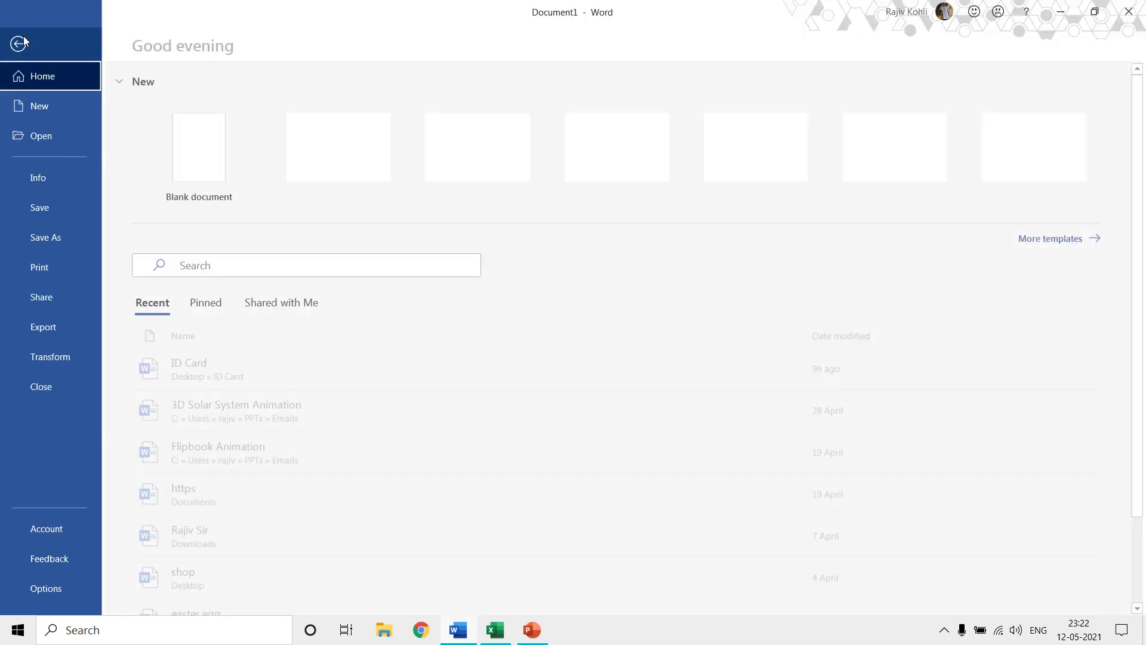
click(54, 590)
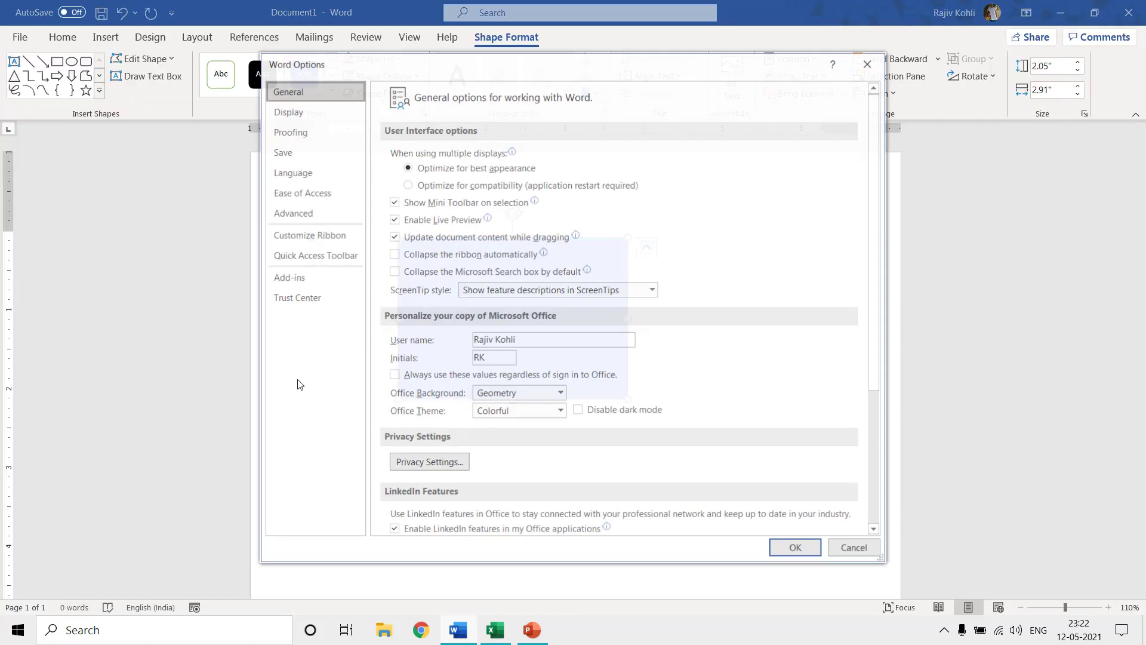
click(316, 214)
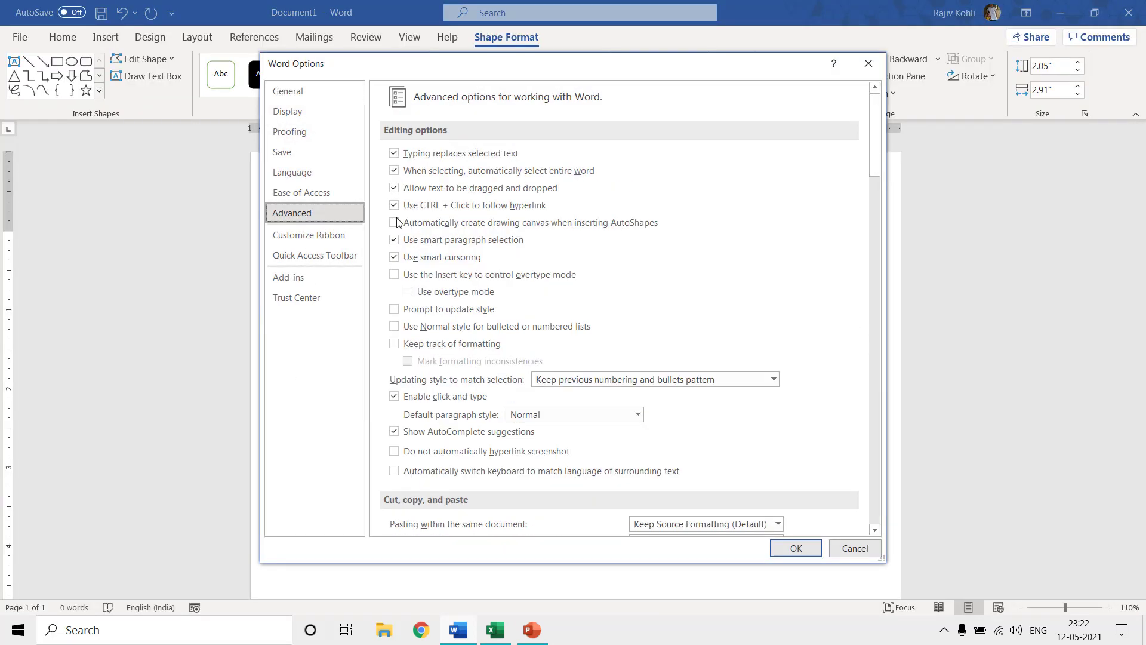
drag(878, 120, 843, 310)
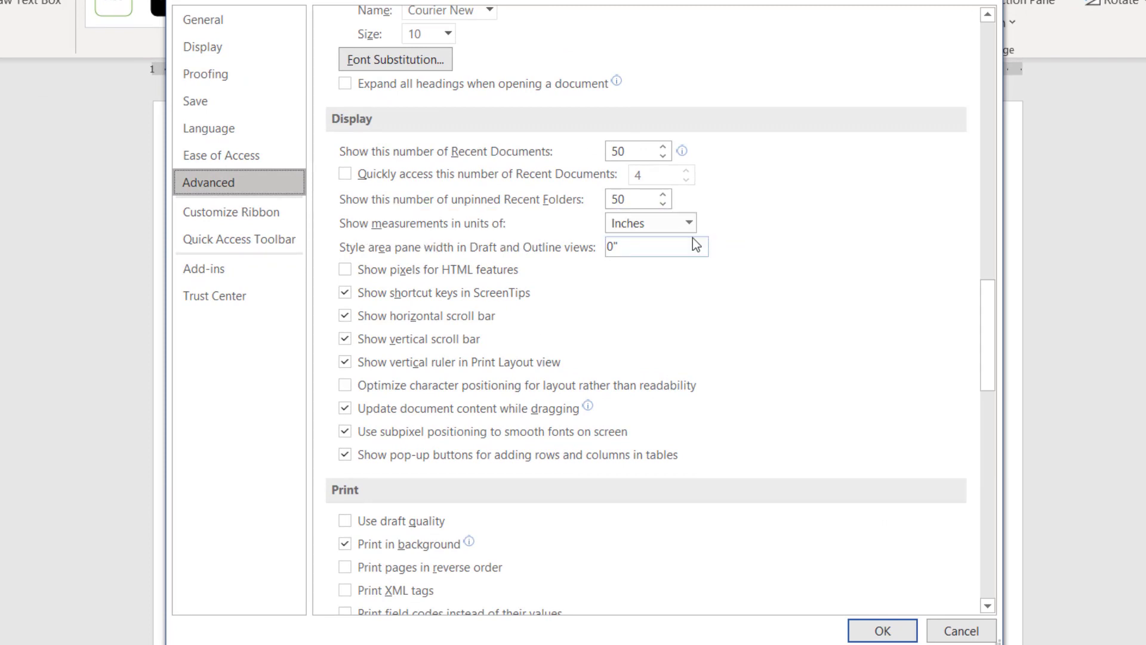
click(647, 226)
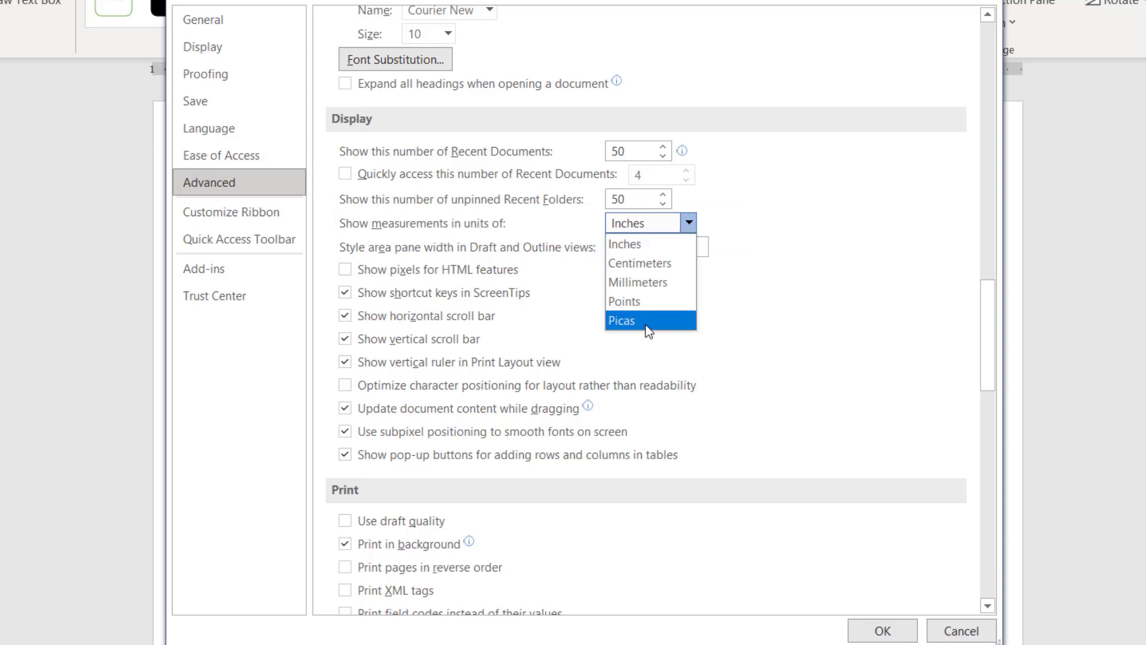
click(659, 252)
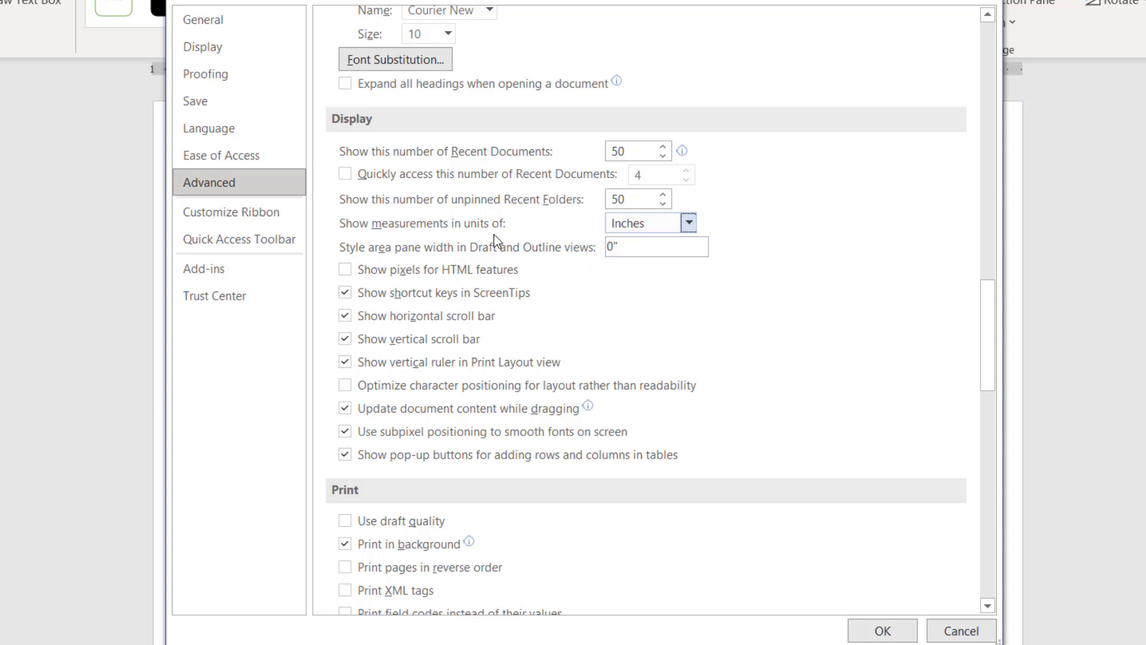
click(862, 633)
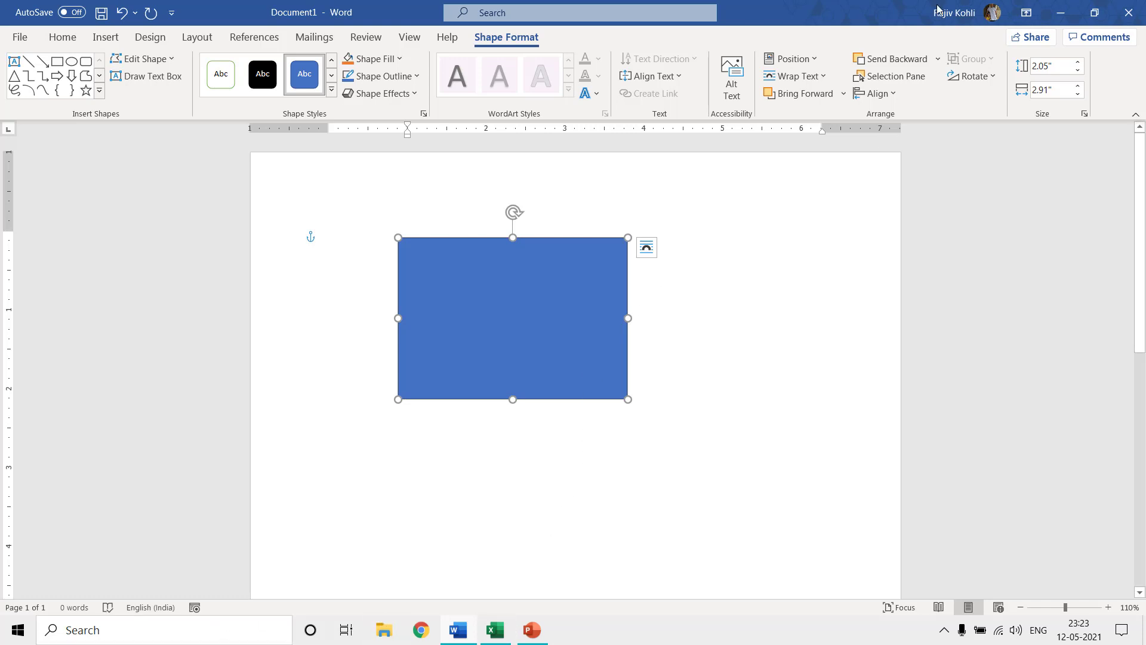
Minimize Word, PowerPoint and Excel, and open Control Panel's Region settings.
click(1069, 20)
click(1069, 21)
click(1067, 17)
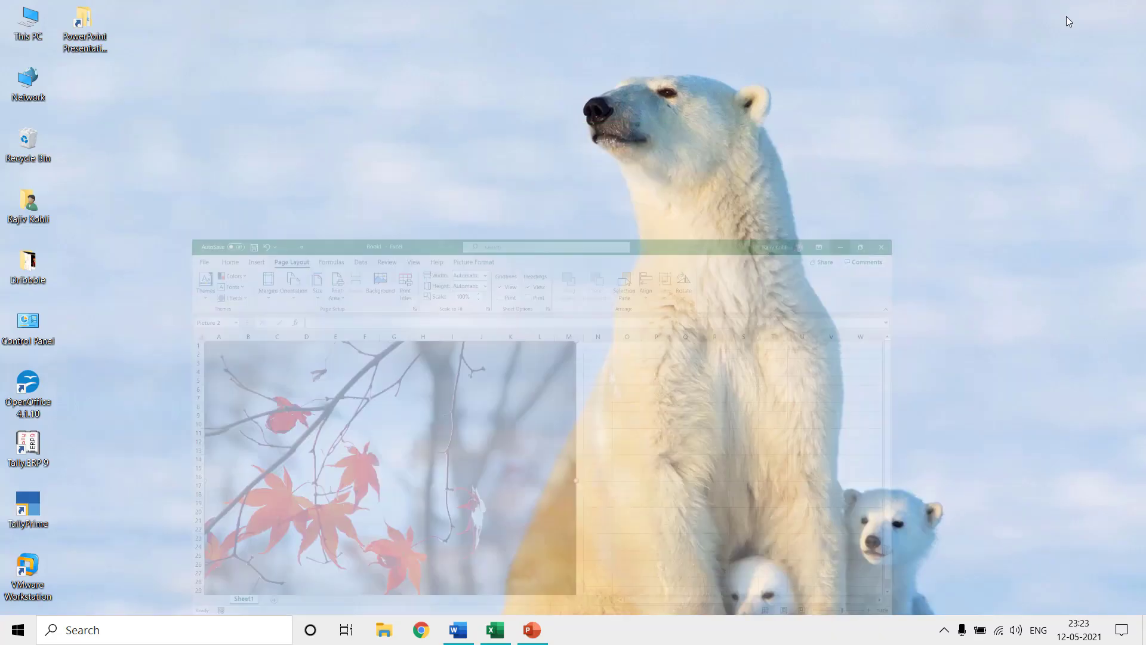
double_click(33, 335)
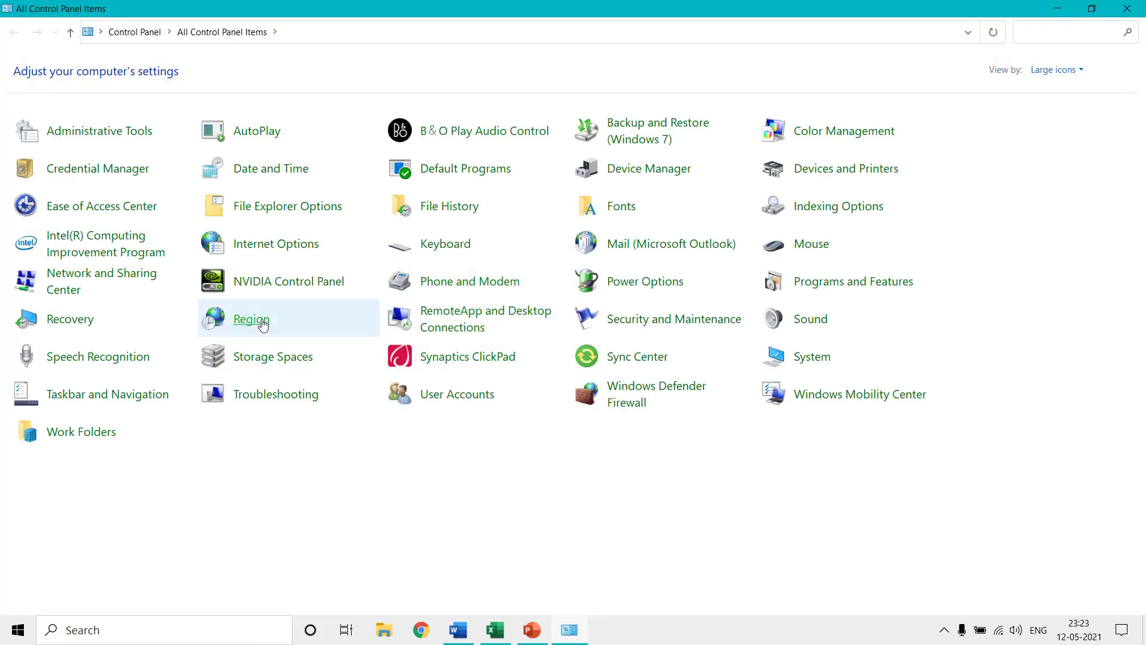
click(258, 323)
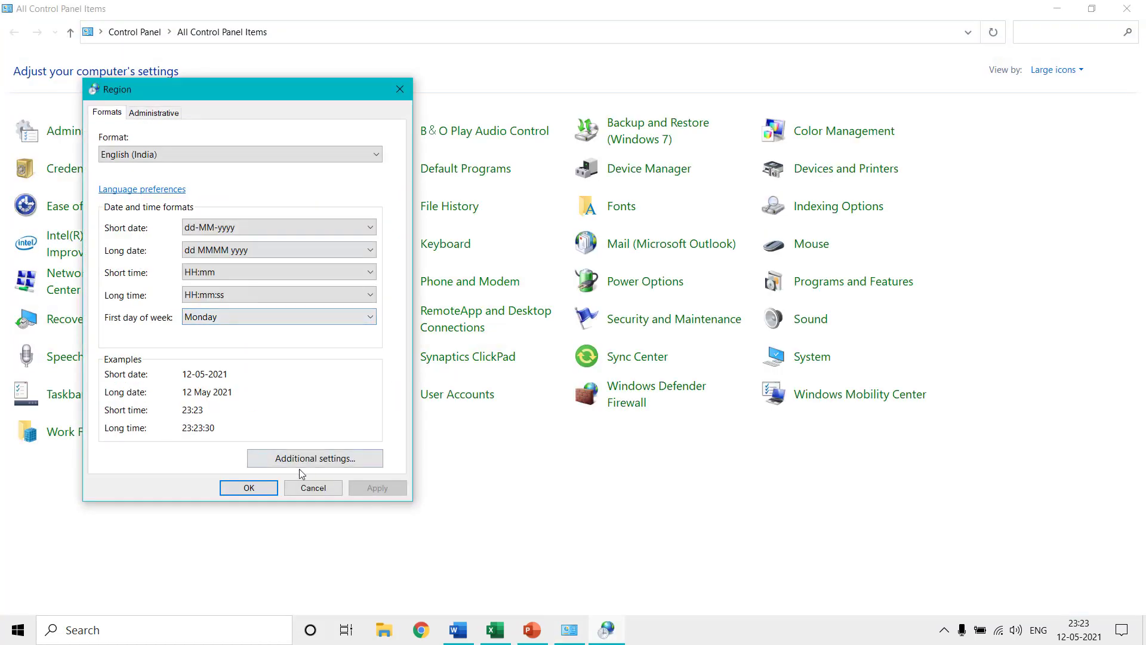
Set the measurement system to U.S. in Additional settings, confirm, and close Region and Control Panel.
click(319, 461)
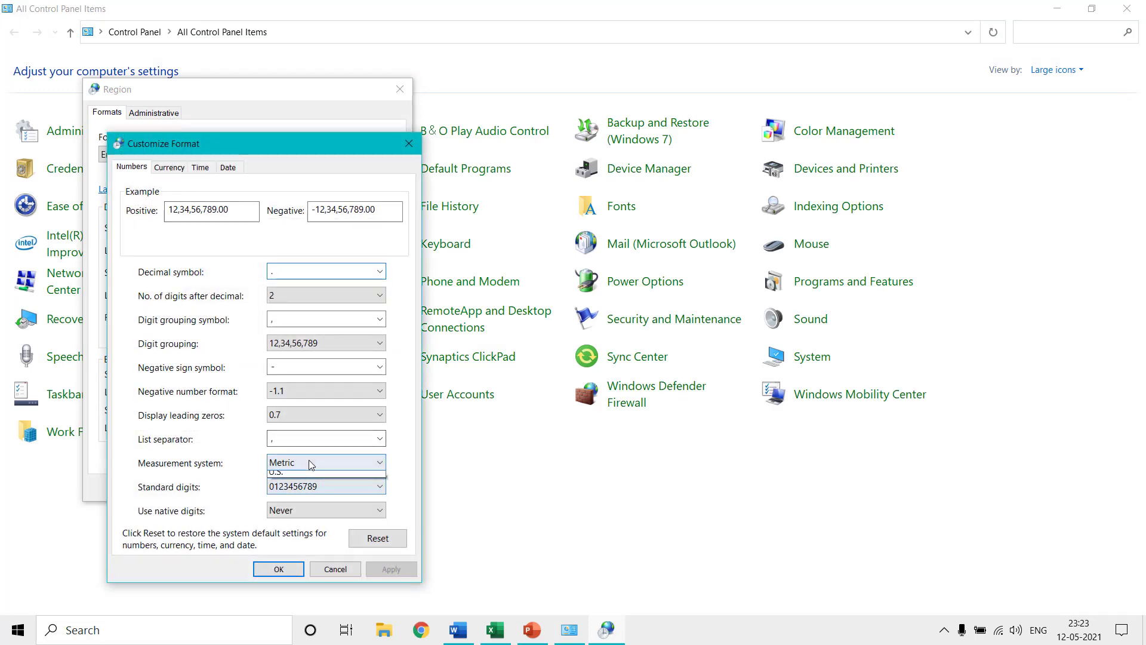
click(298, 463)
click(300, 487)
click(278, 568)
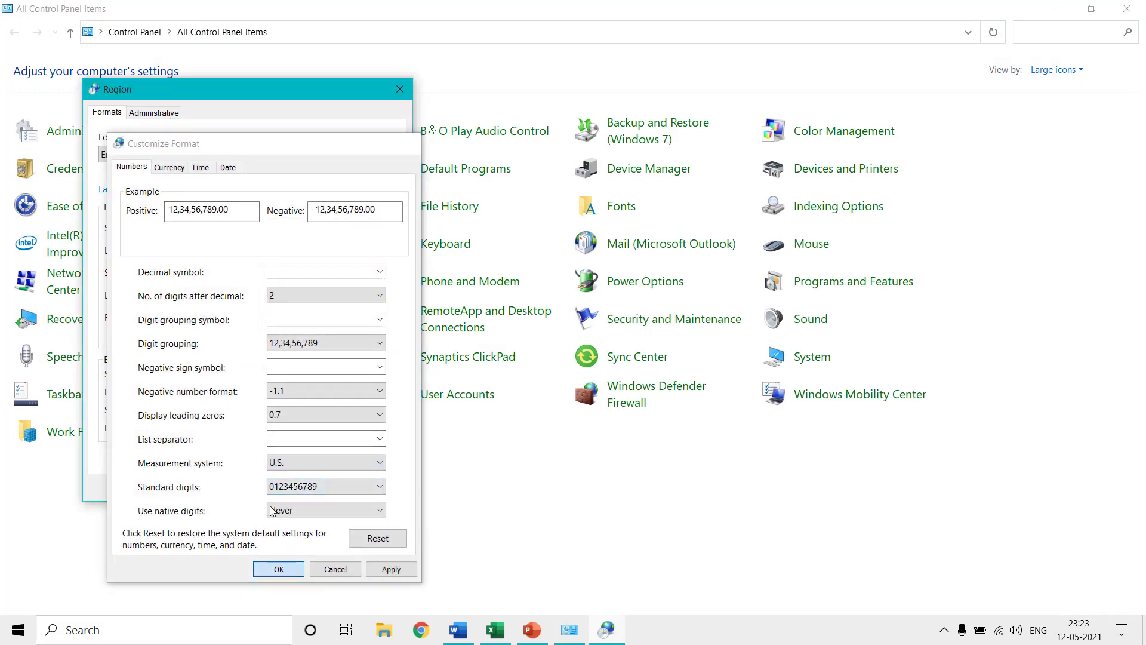
click(249, 488)
click(1127, 8)
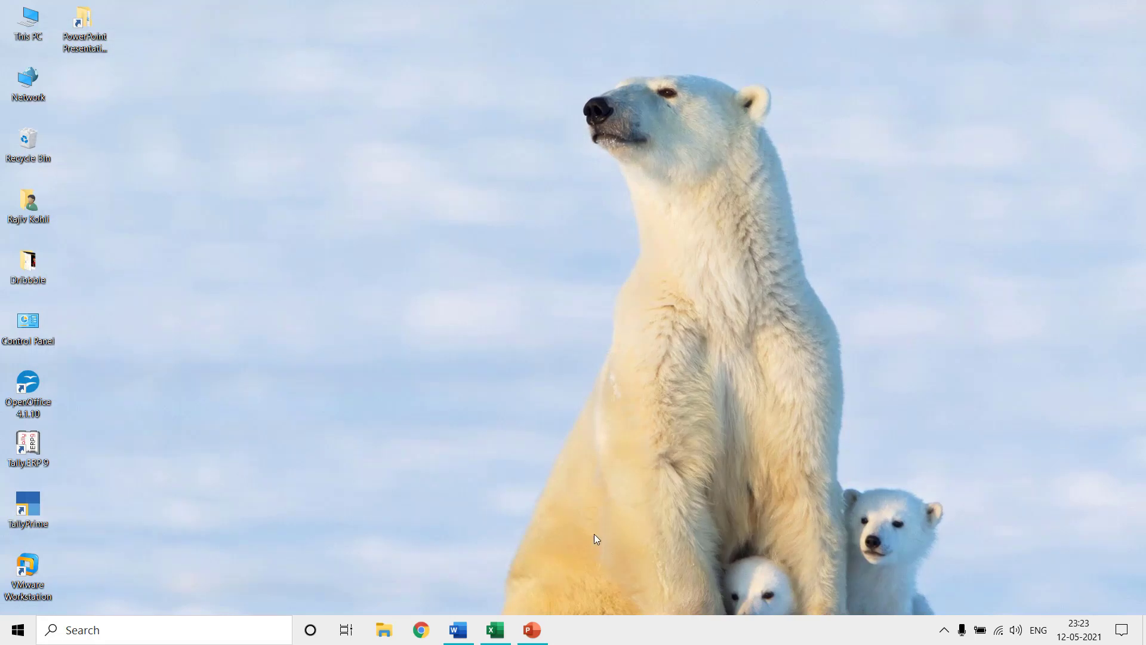
Back in the Excel workbook, set the paper size to Letter (8.5" x 11").
click(495, 629)
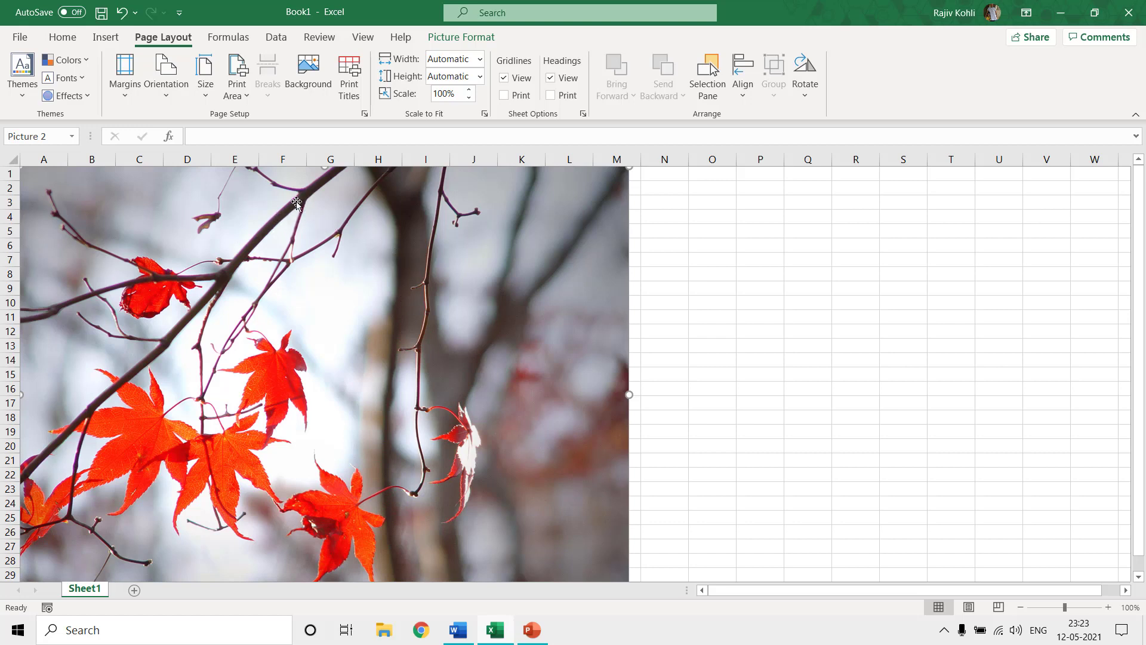
click(447, 36)
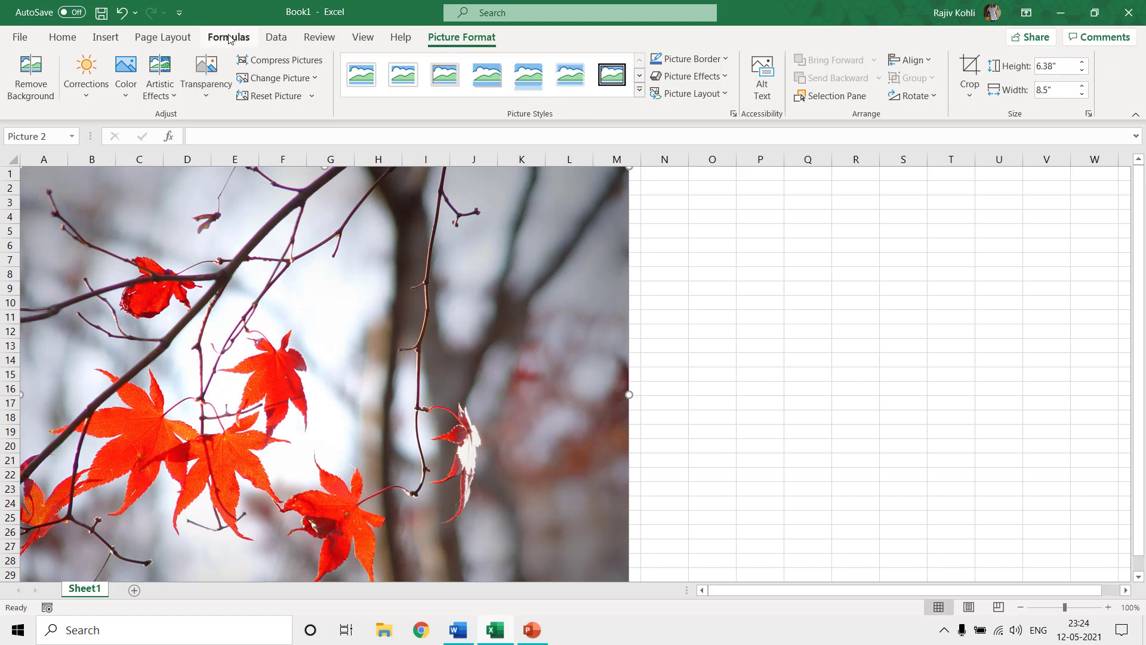
click(179, 41)
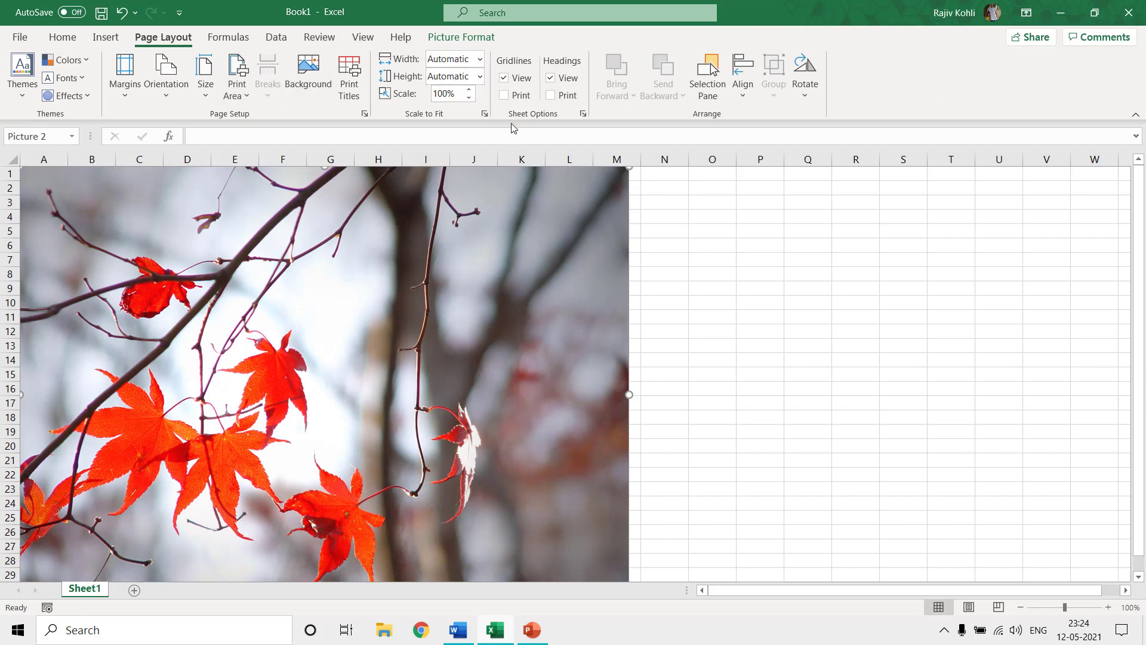
click(205, 77)
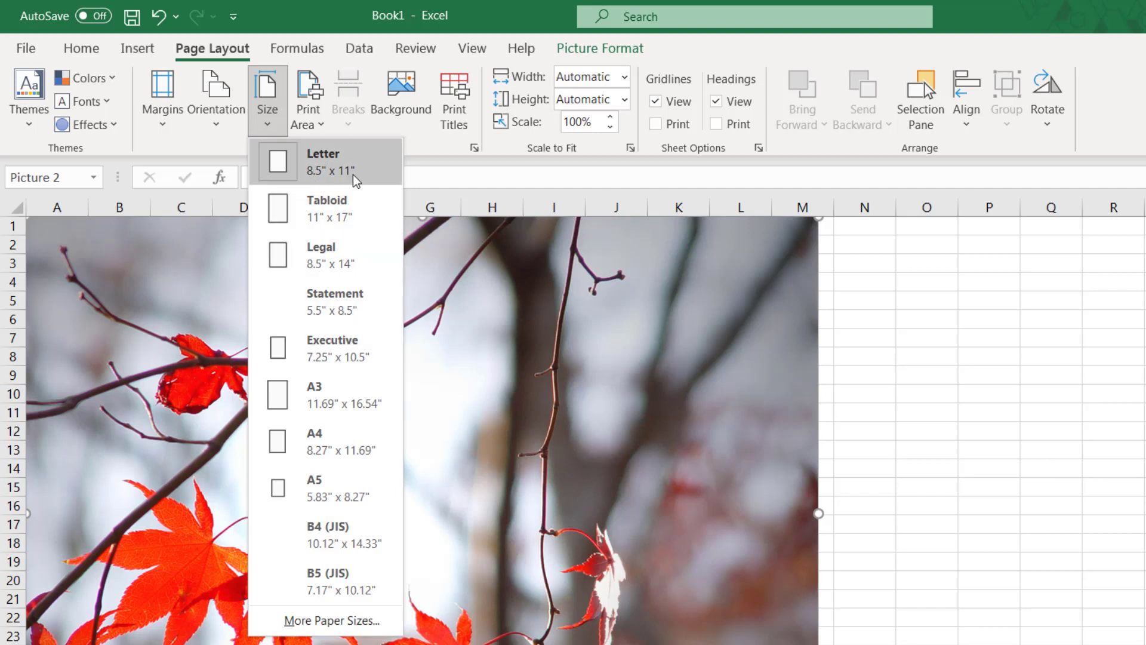
click(356, 180)
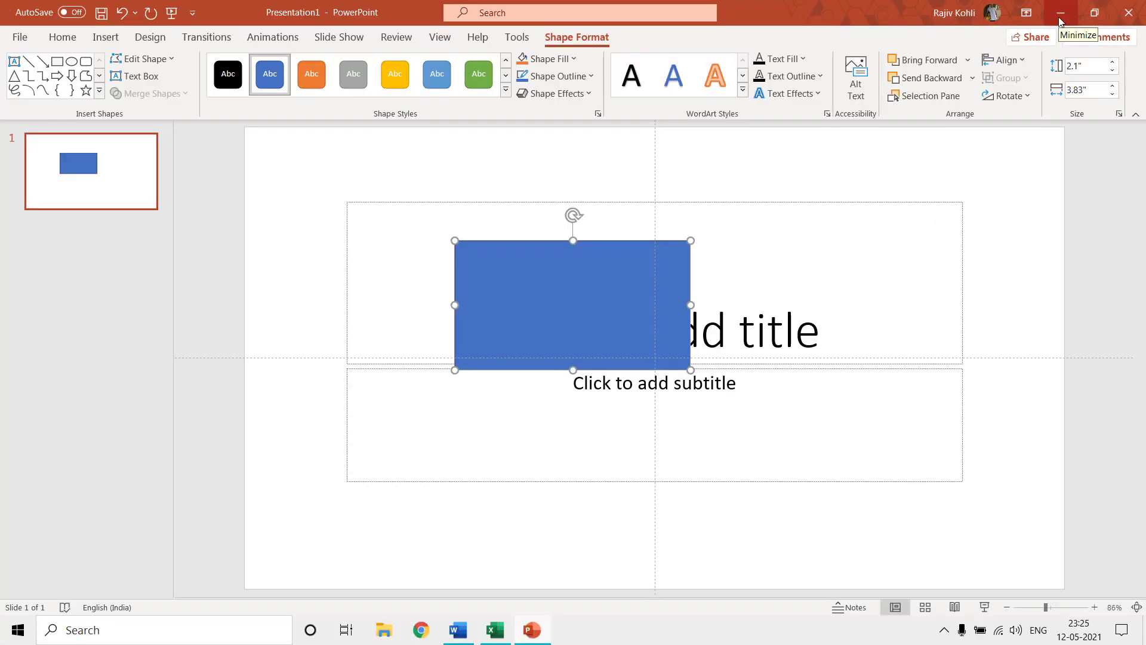
Minimize PowerPoint once the rectangle reads 2.1" by 3.83".
click(1035, 16)
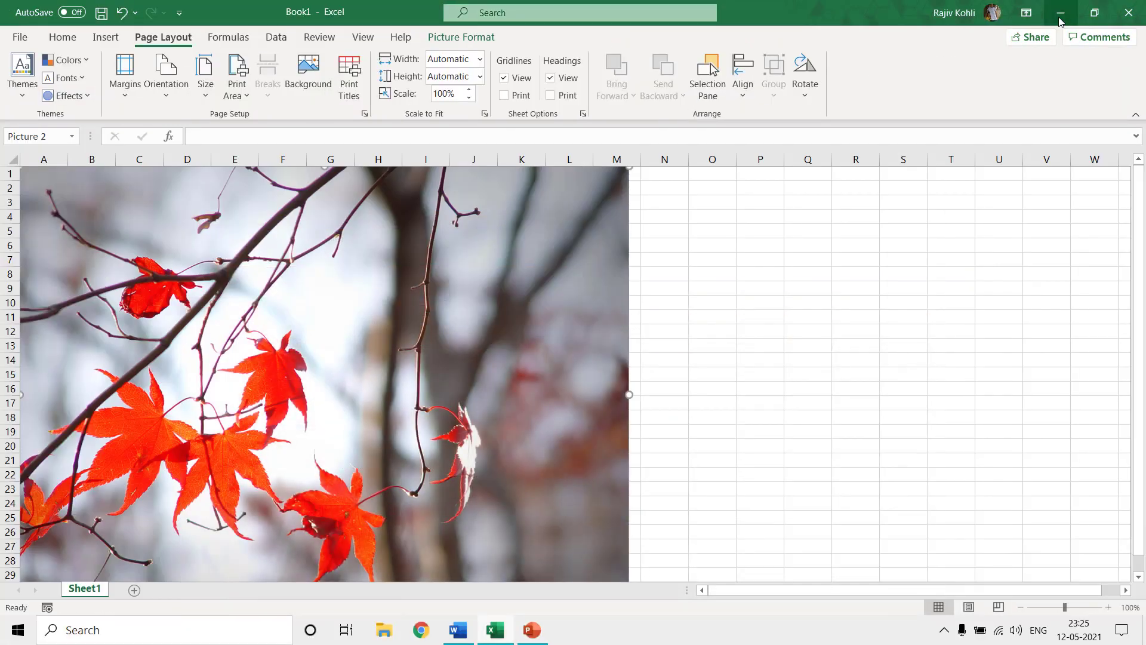
Minimize Excel, browse the home folder to PPTs, and open the Moon Phases presentation.
click(1061, 12)
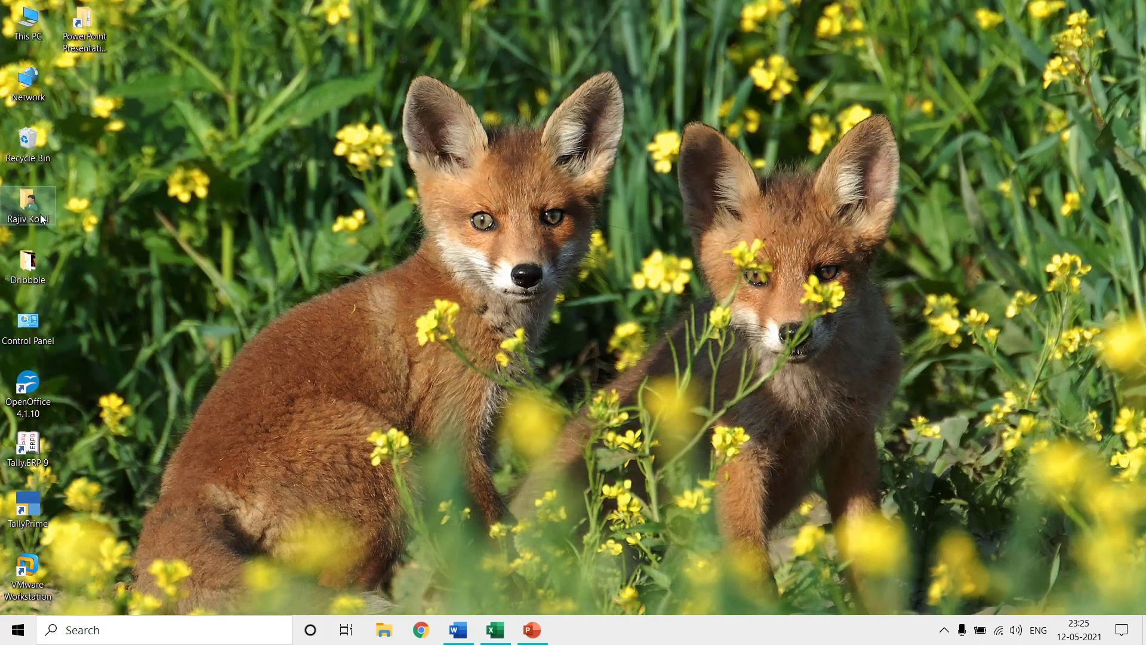
double_click(32, 198)
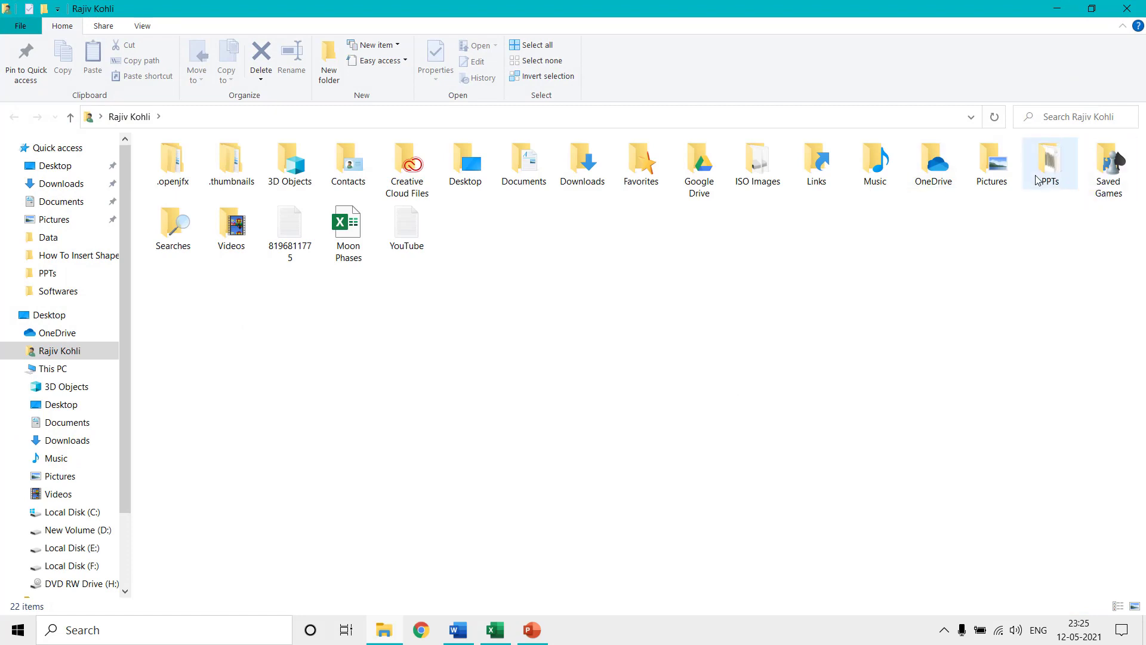
double_click(1050, 164)
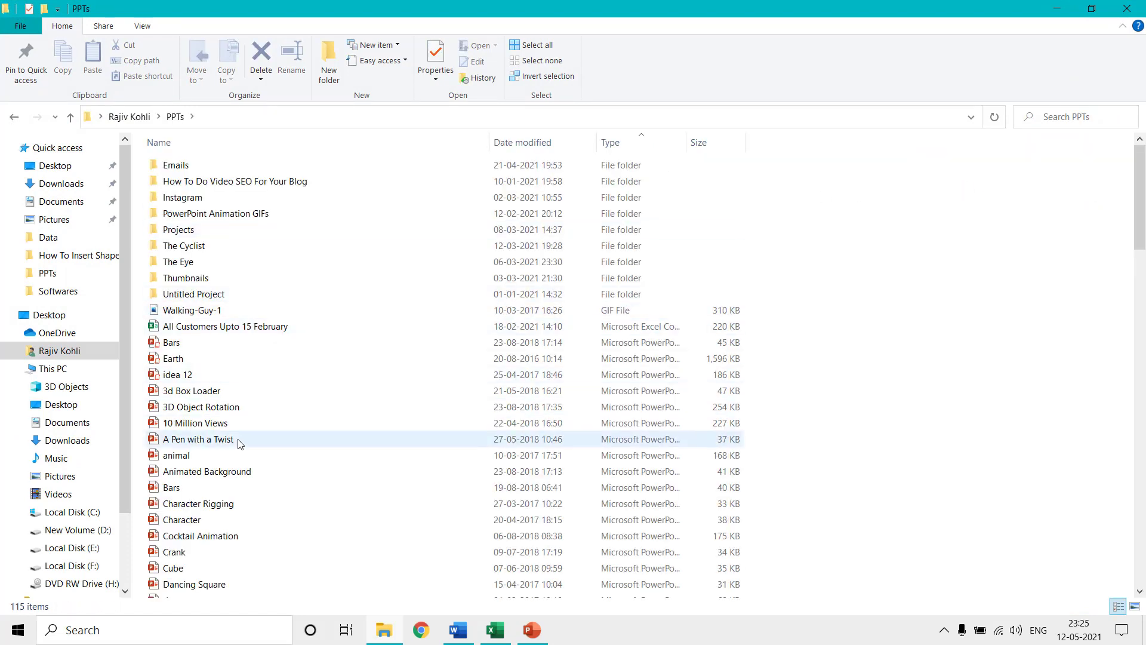
scroll(242, 394, down, 1)
scroll(251, 359, down, 5)
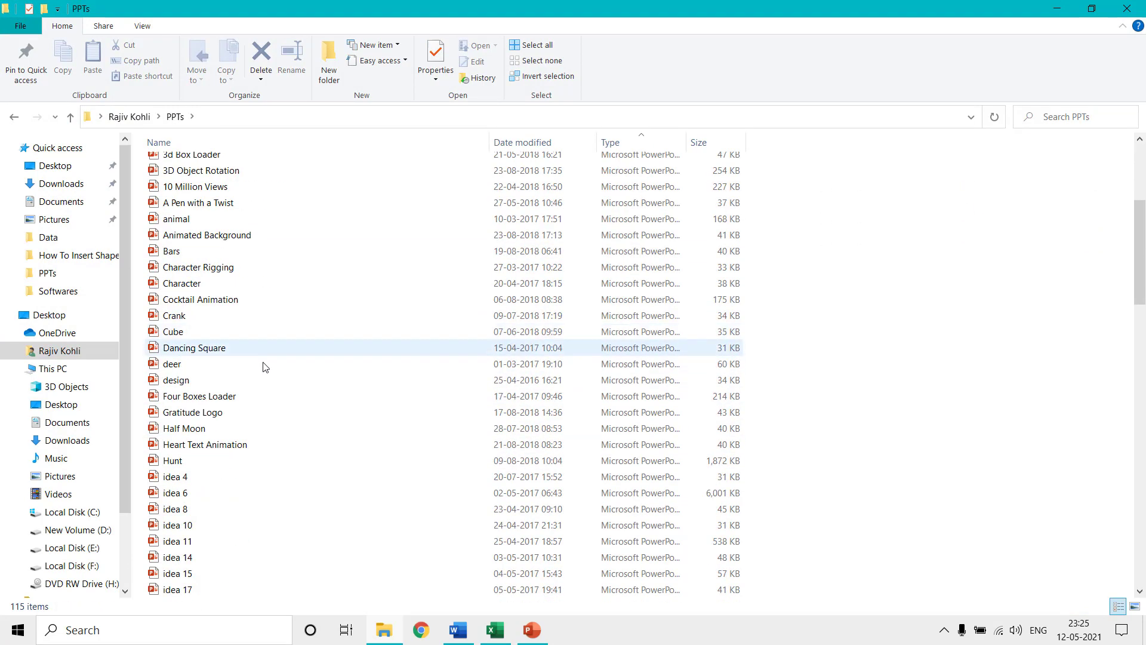
scroll(265, 394, up, 5)
scroll(267, 443, down, 2)
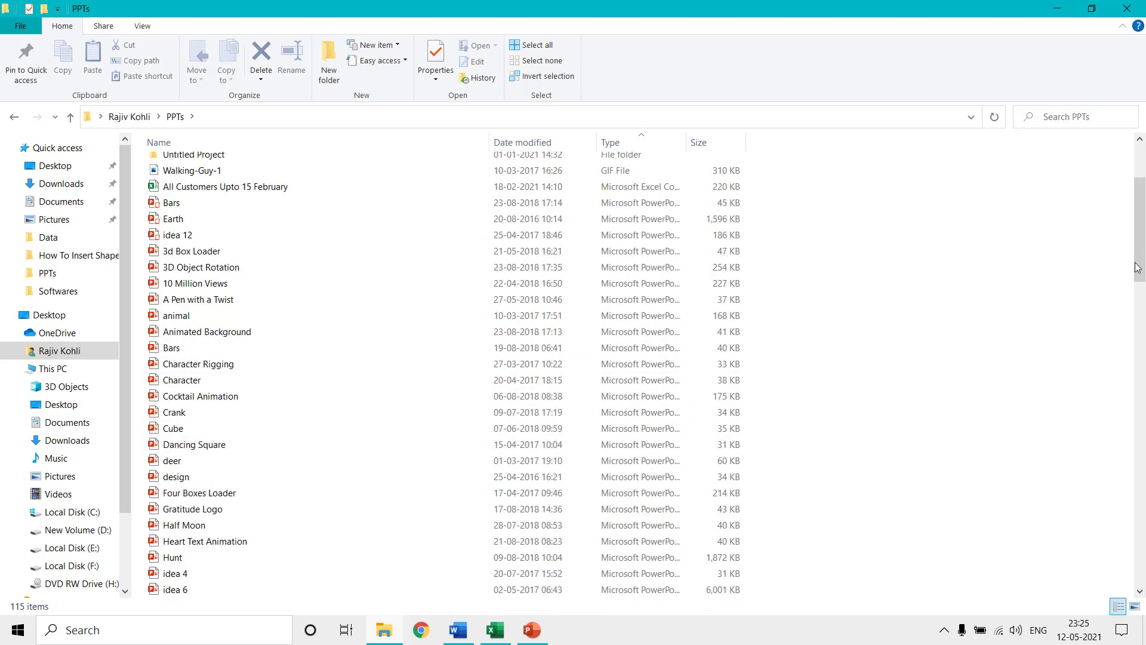
drag(1139, 250, 1143, 299)
click(1127, 8)
double_click(18, 196)
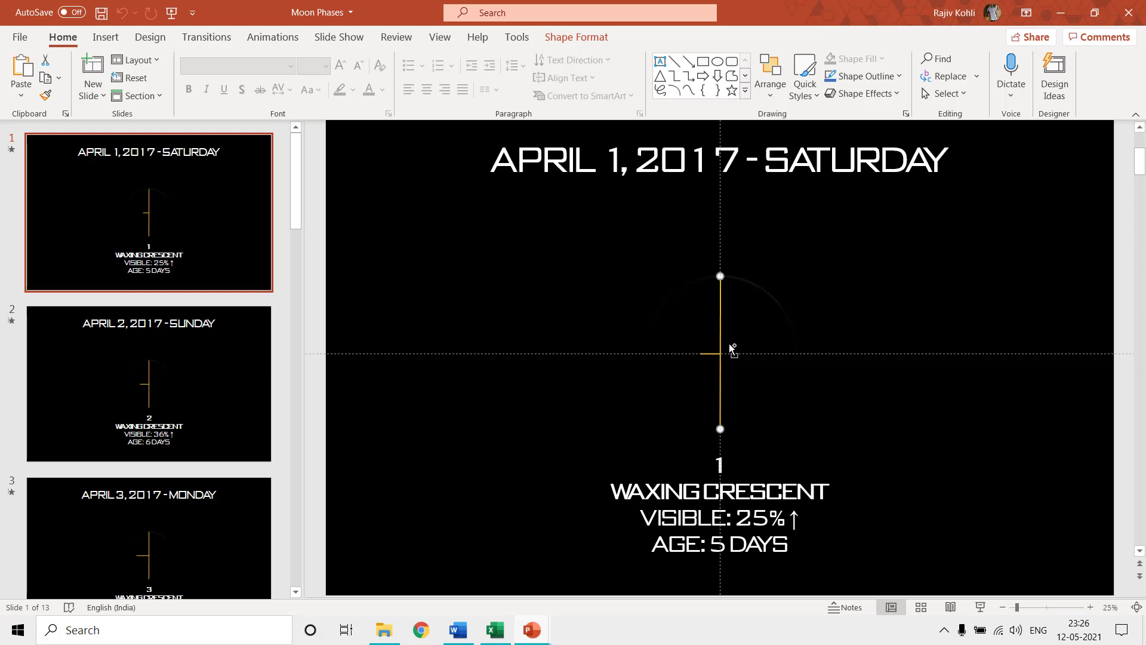
Zoom the Moon Phases slide to 75% with Ctrl+scroll.
ctrl+scroll(729, 343, up, 5)
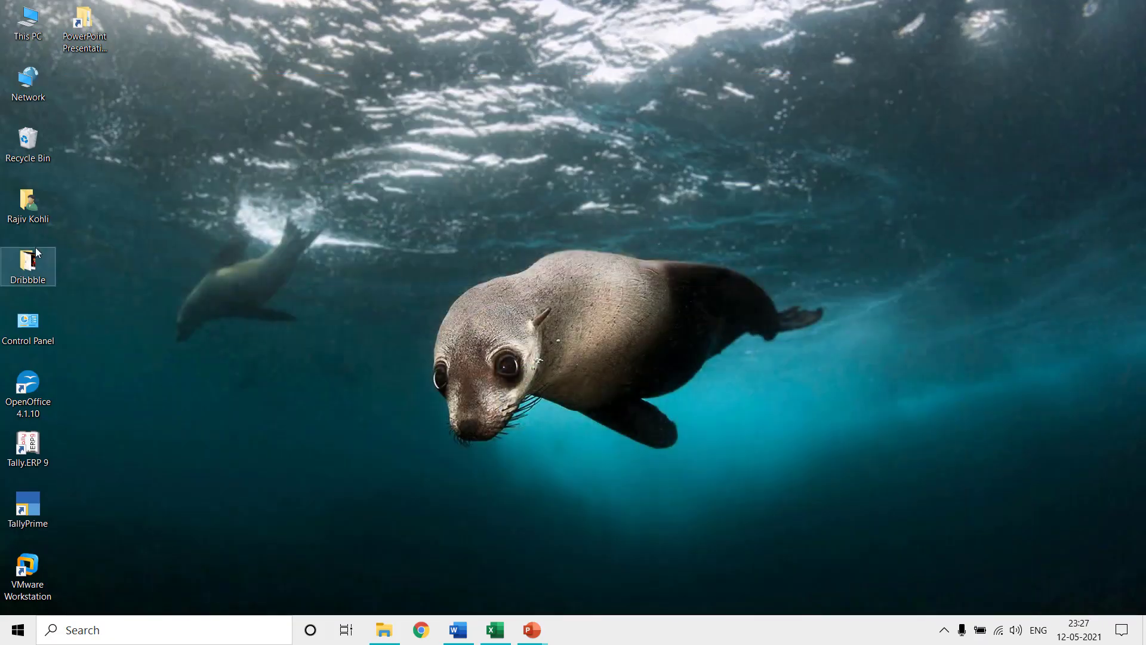
Open Moon Phases.xlsx from the user's home folder.
double_click(27, 203)
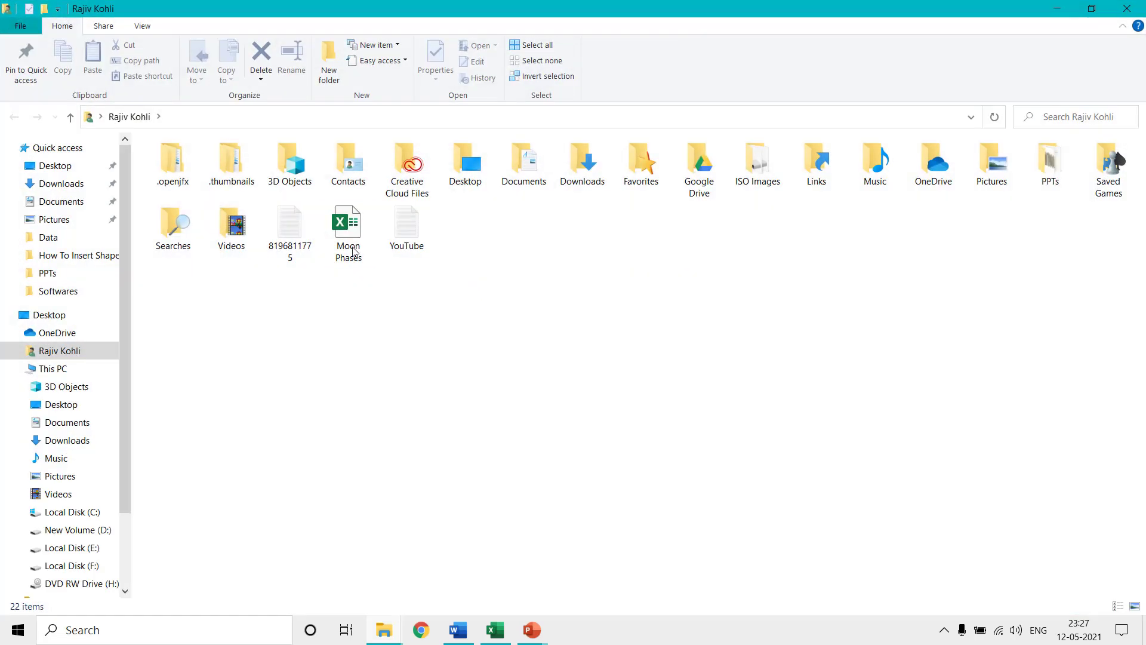
click(349, 235)
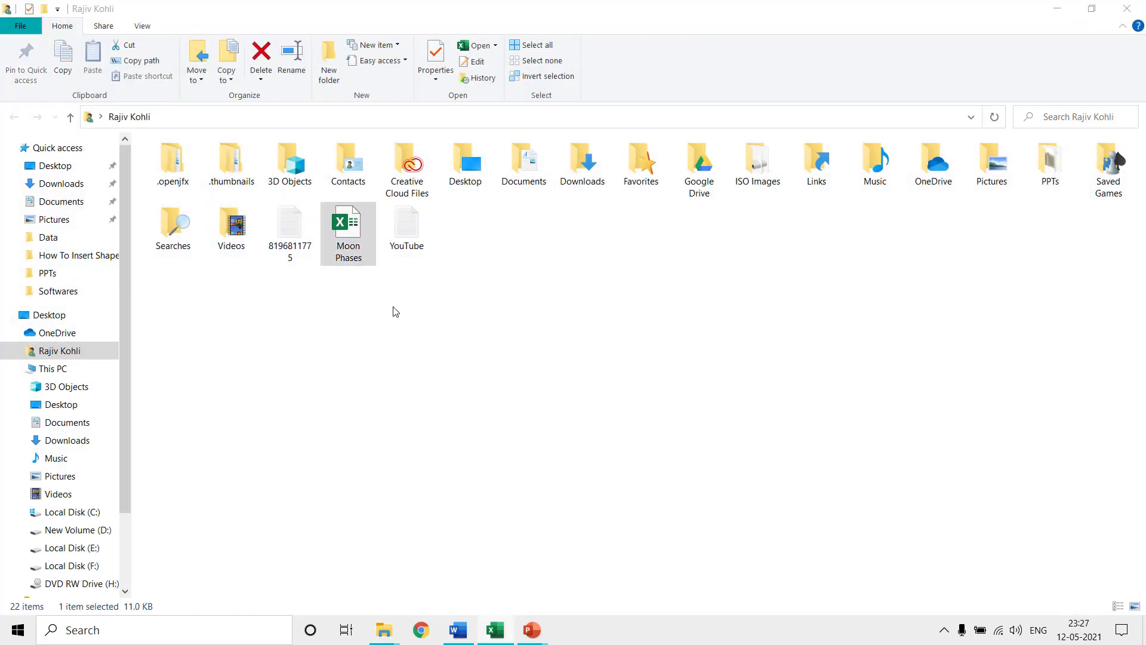
key(Return)
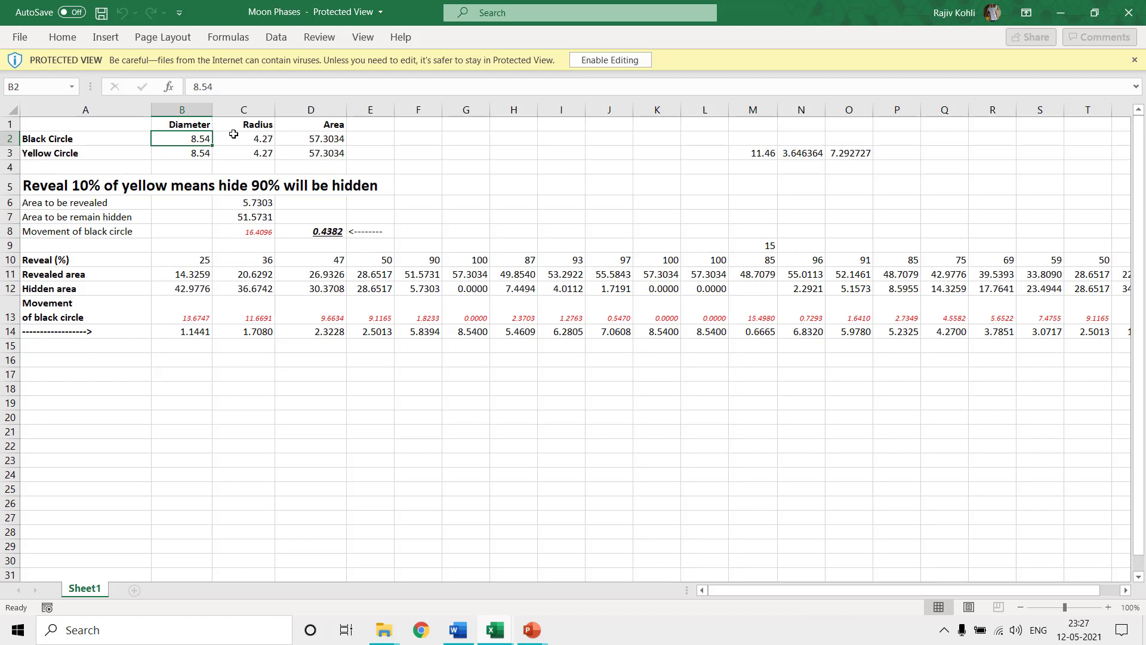
Inspect the radius in C2 and the area formulas in D2, D3, B11 and B12.
click(268, 138)
click(324, 141)
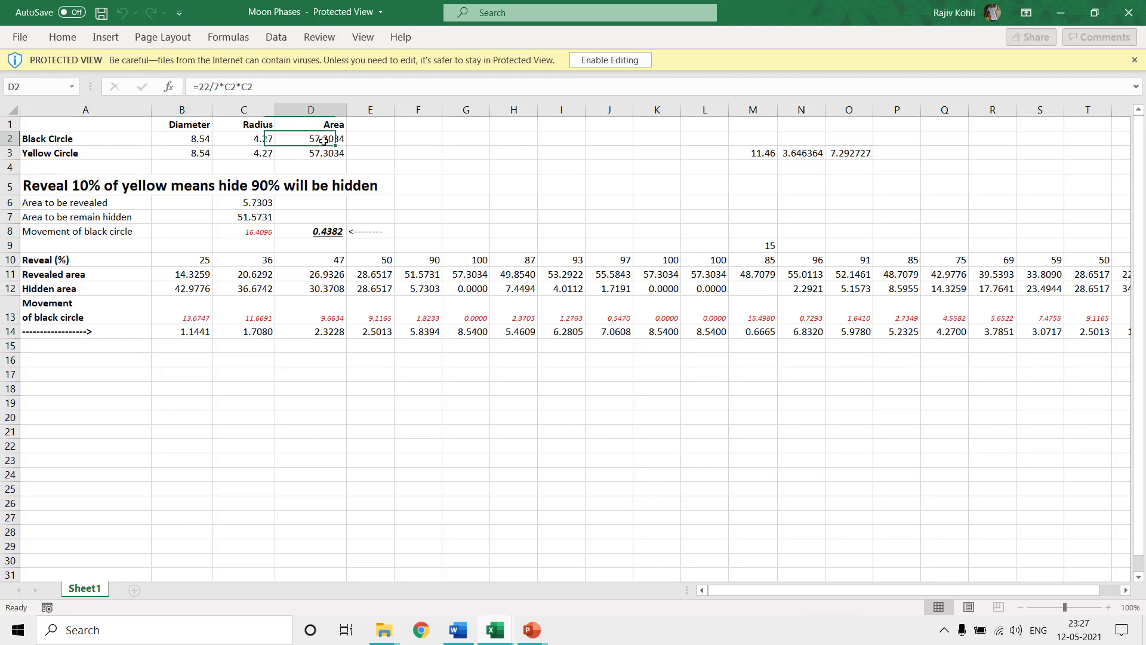
click(334, 159)
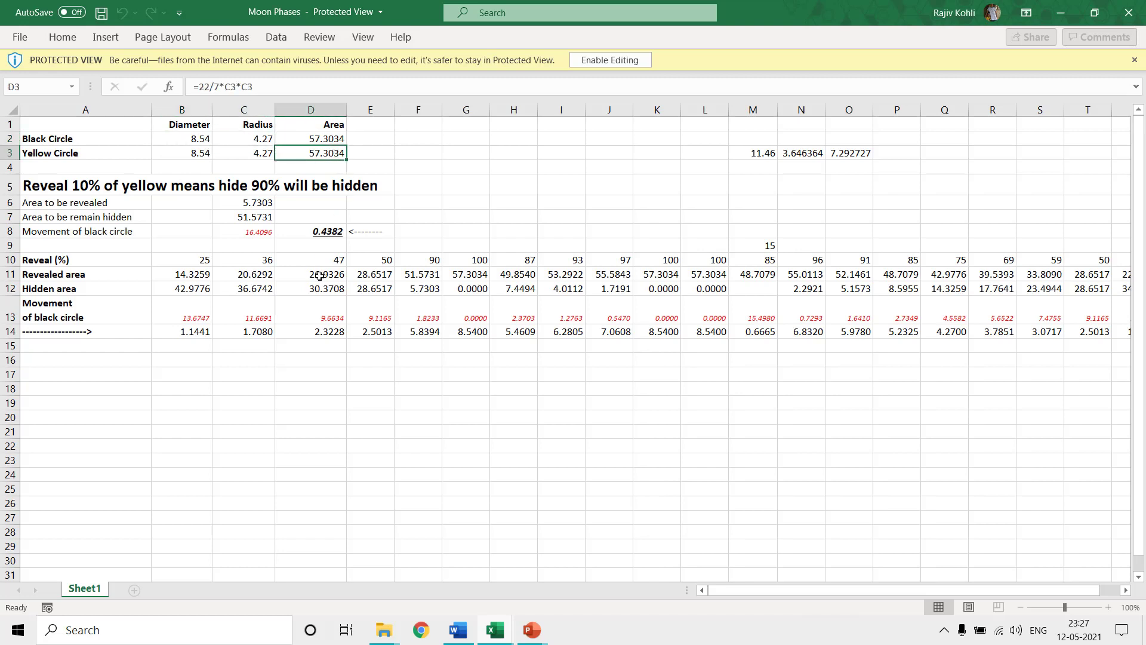
click(170, 277)
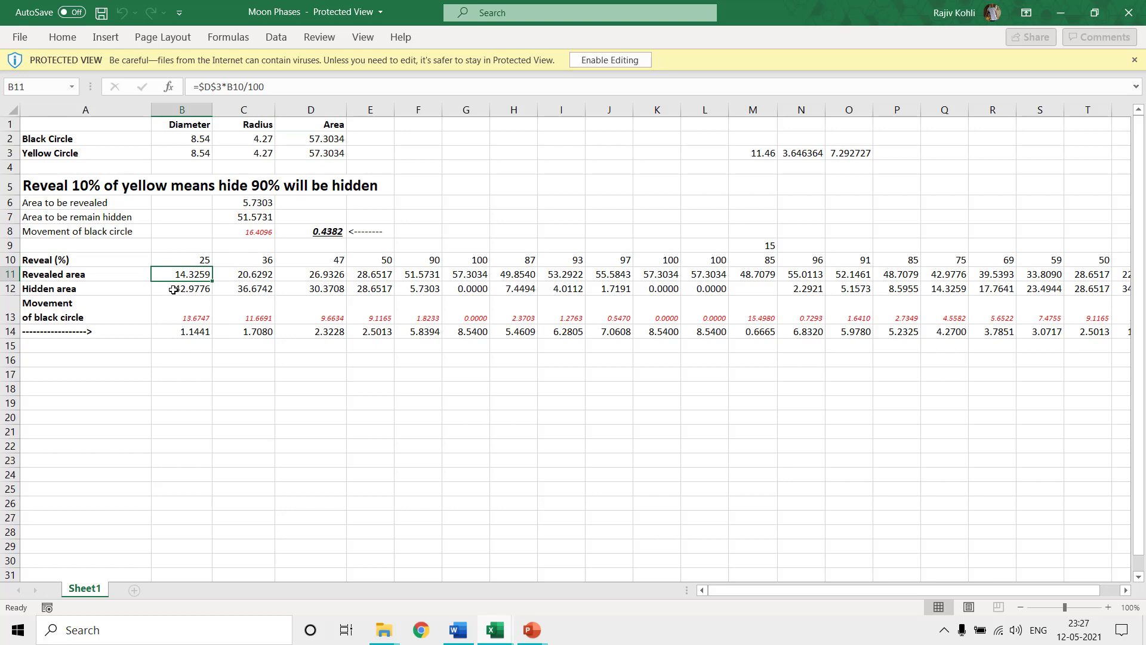
click(178, 291)
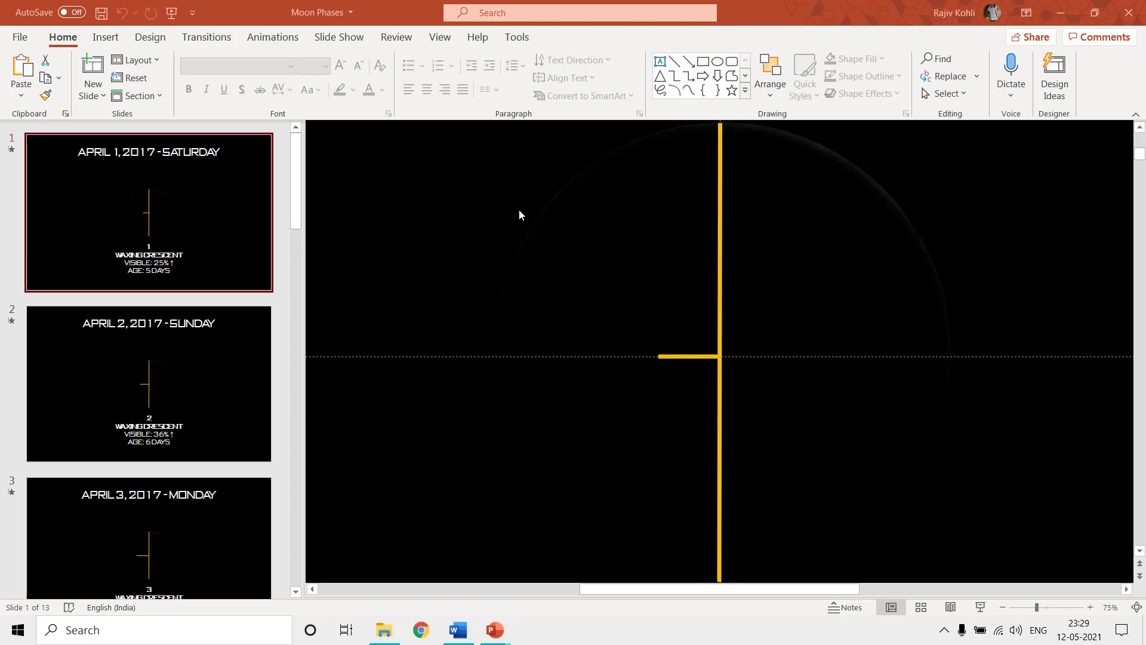
click(22, 38)
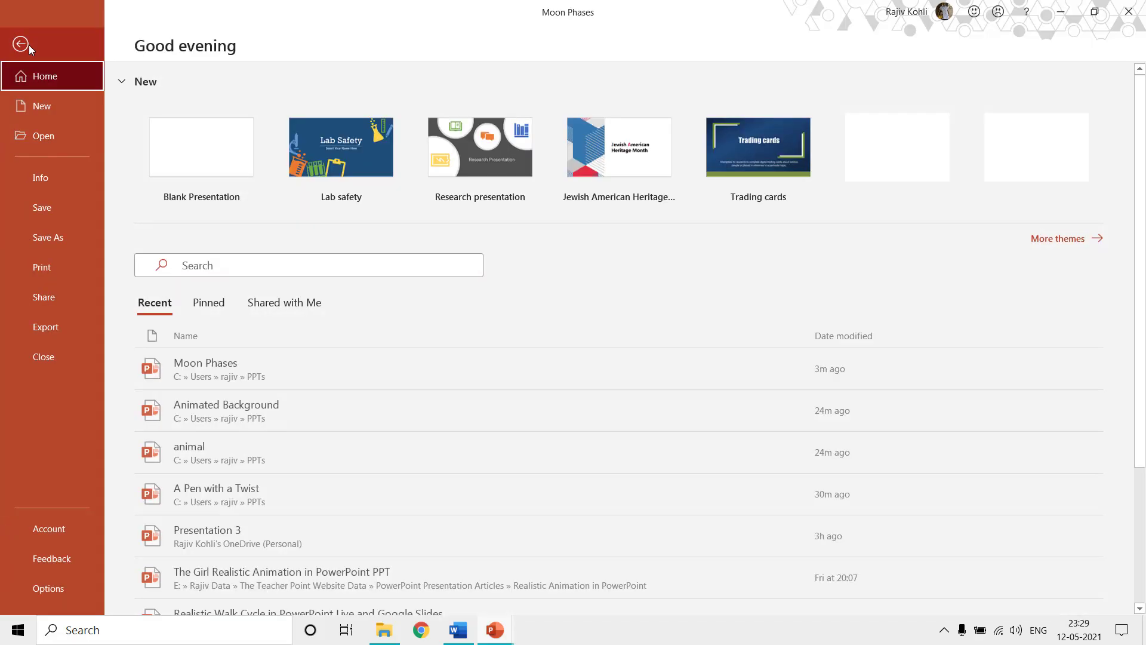
click(59, 562)
click(60, 590)
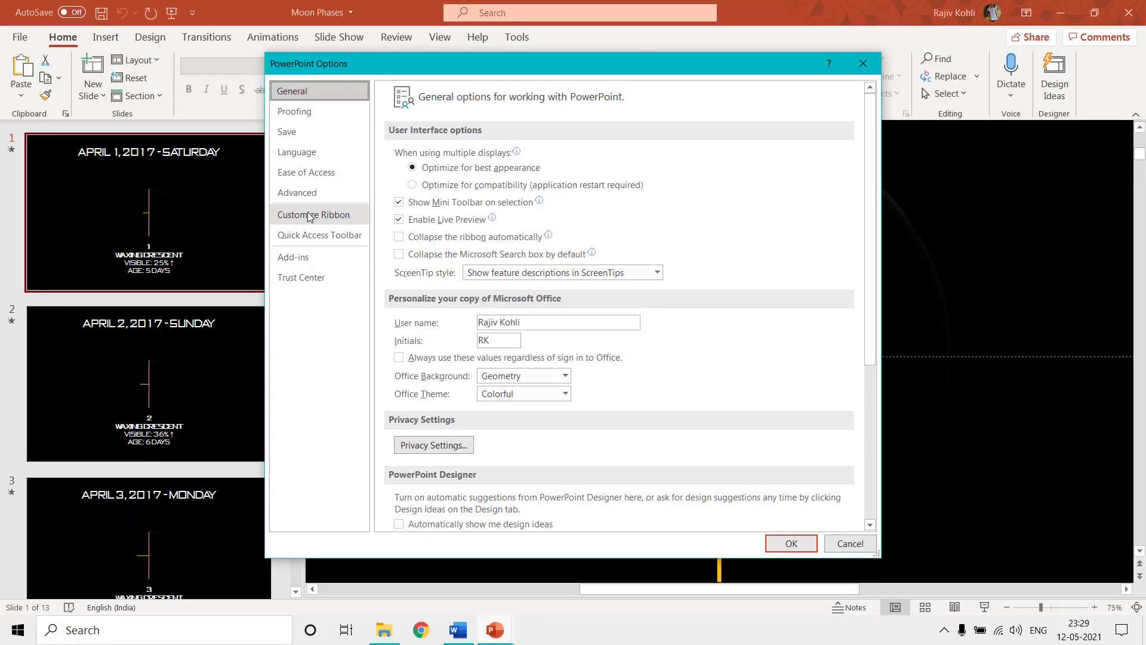
click(315, 195)
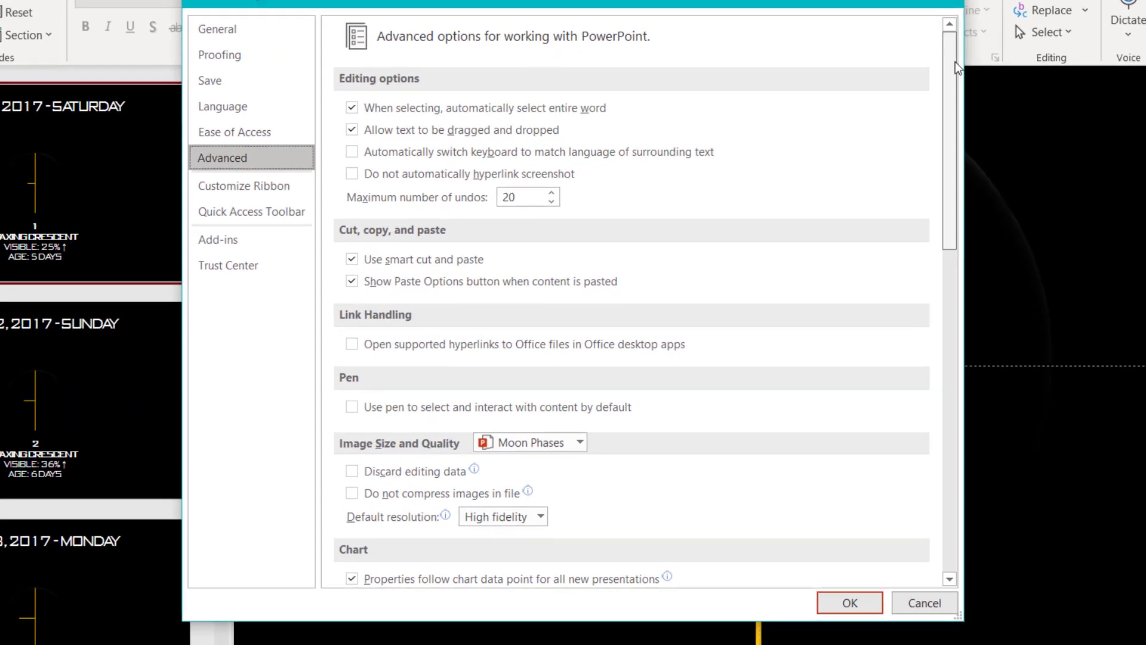
drag(955, 63, 944, 415)
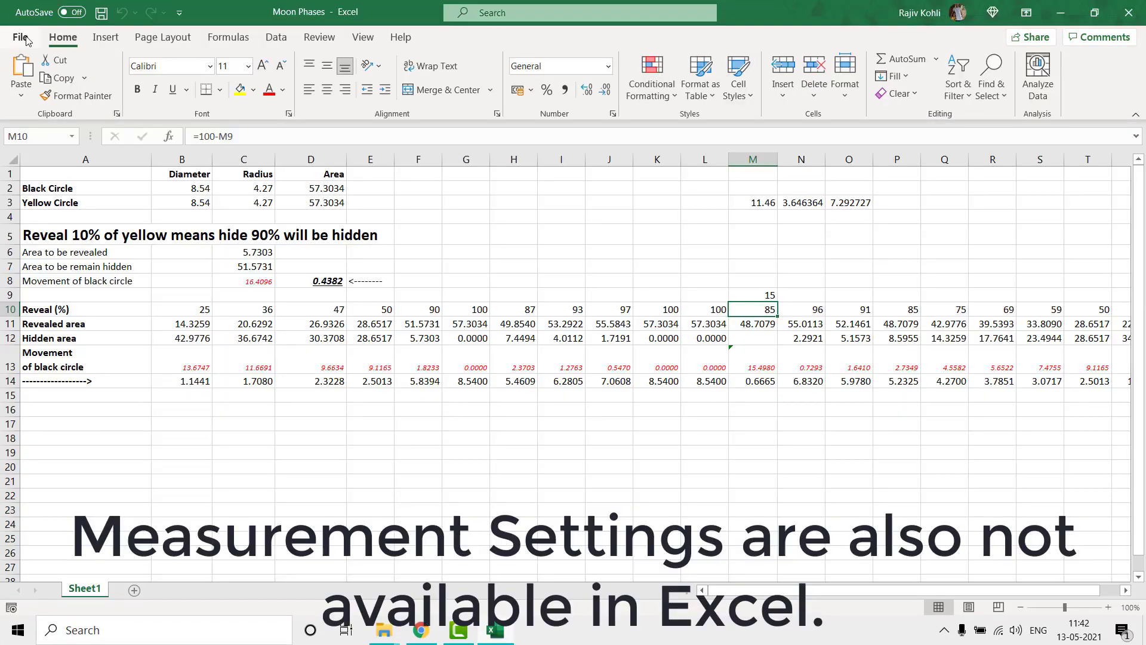
Show Excel Options' Advanced Display section, where Ruler units reads Default Units.
click(26, 42)
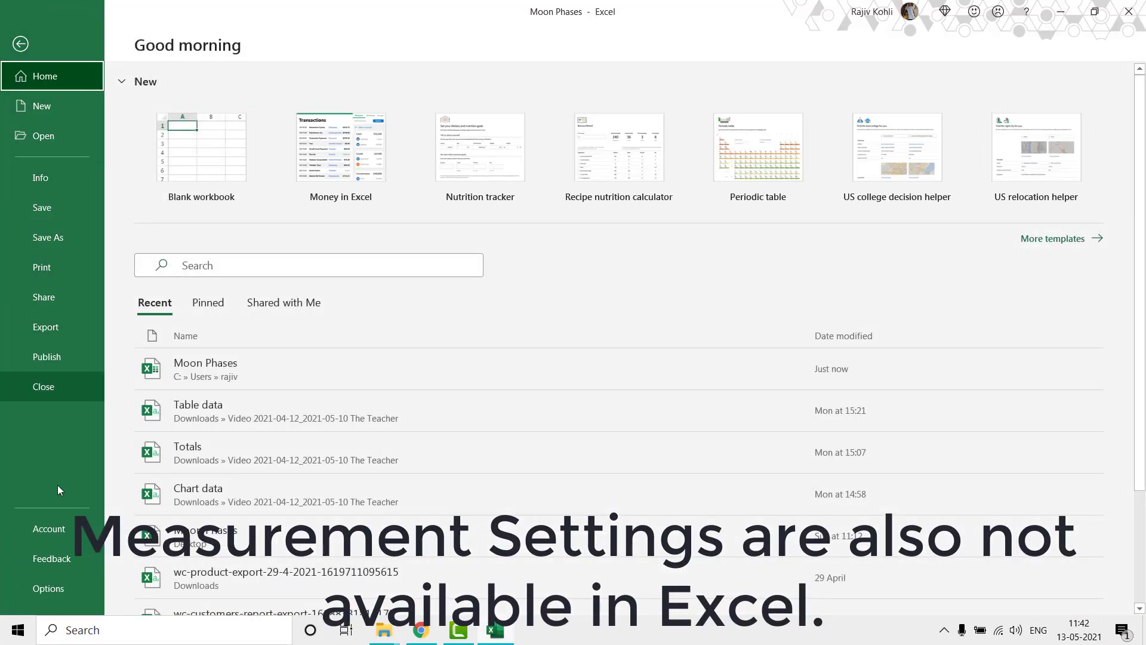
click(48, 588)
click(298, 234)
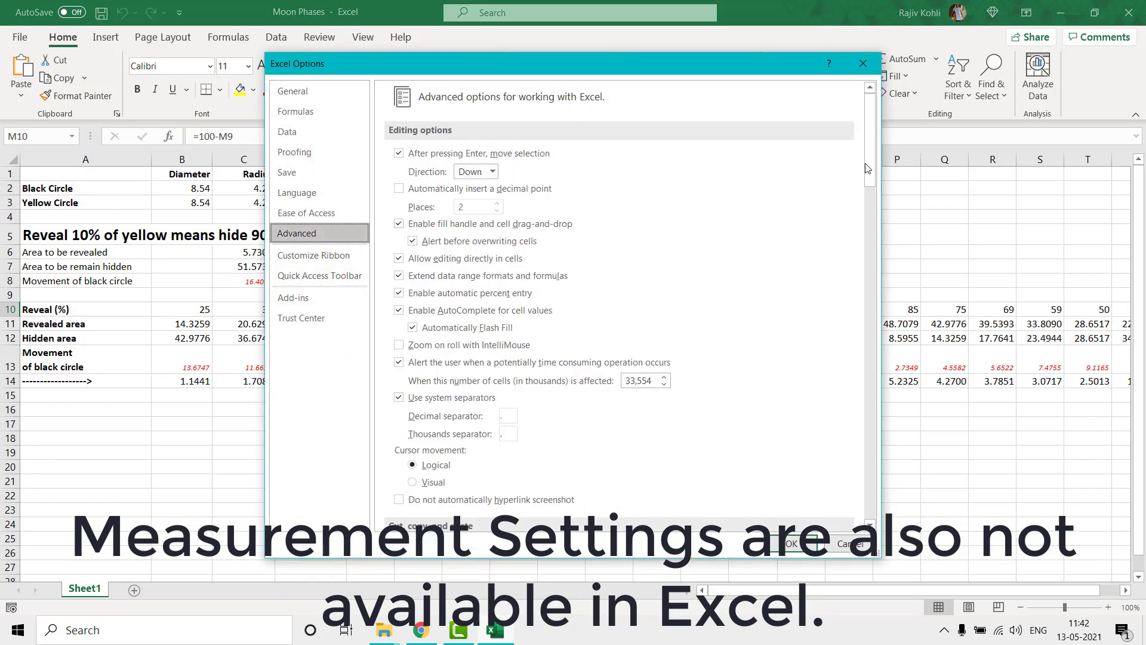
scroll(869, 191, down, 5)
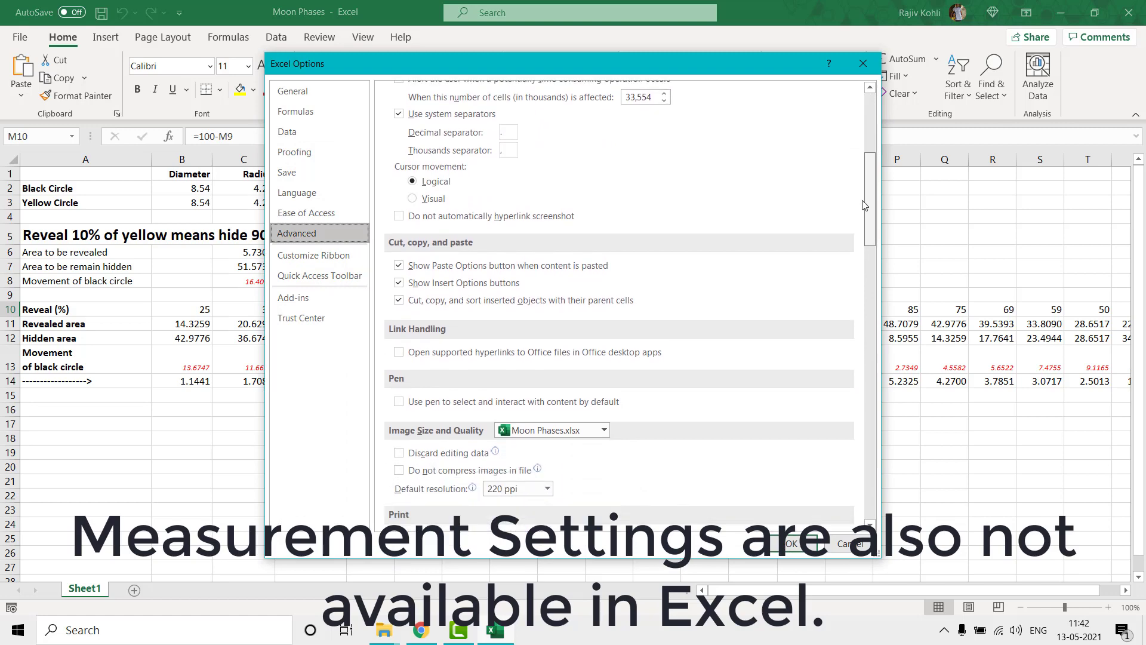